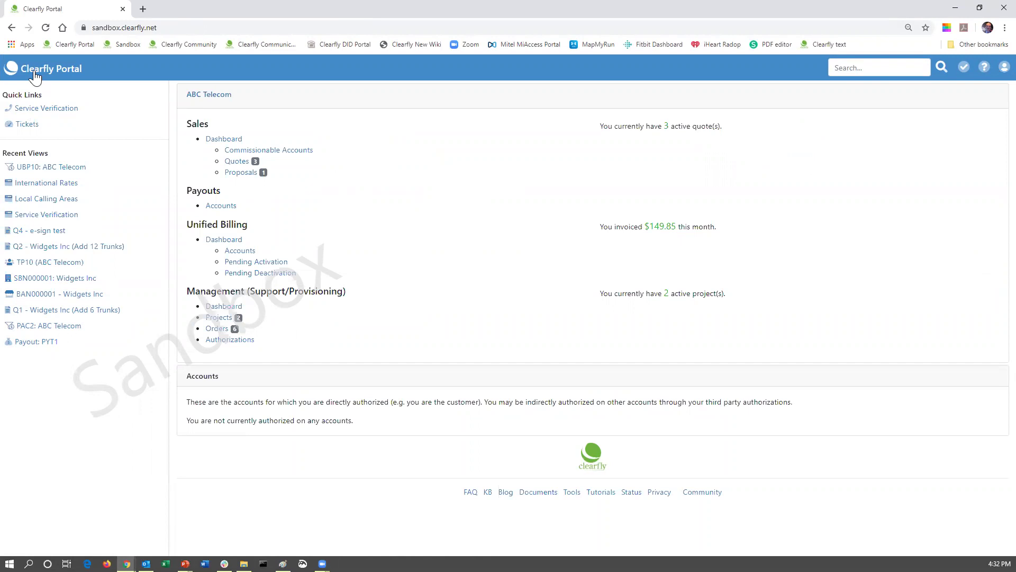
Step: Go to the active proposals list under Sales and open quote Q4 (e-sign test)
click(239, 175)
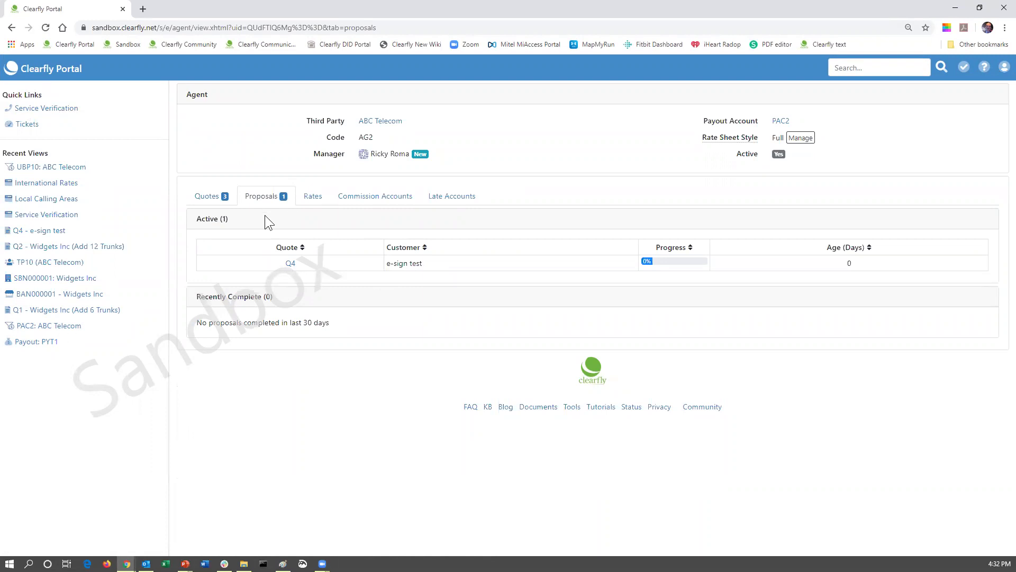
click(291, 263)
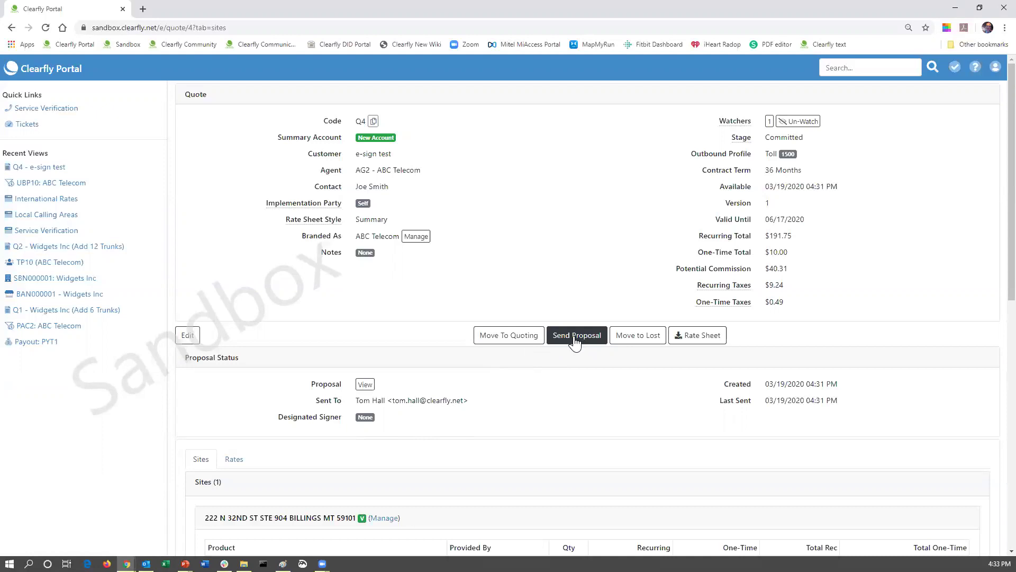
click(562, 342)
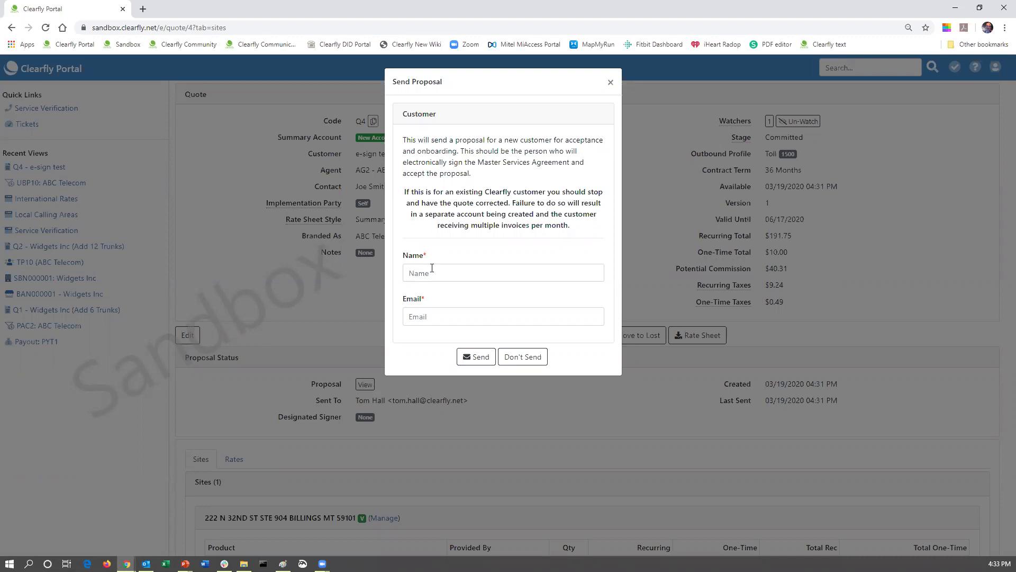
click(610, 82)
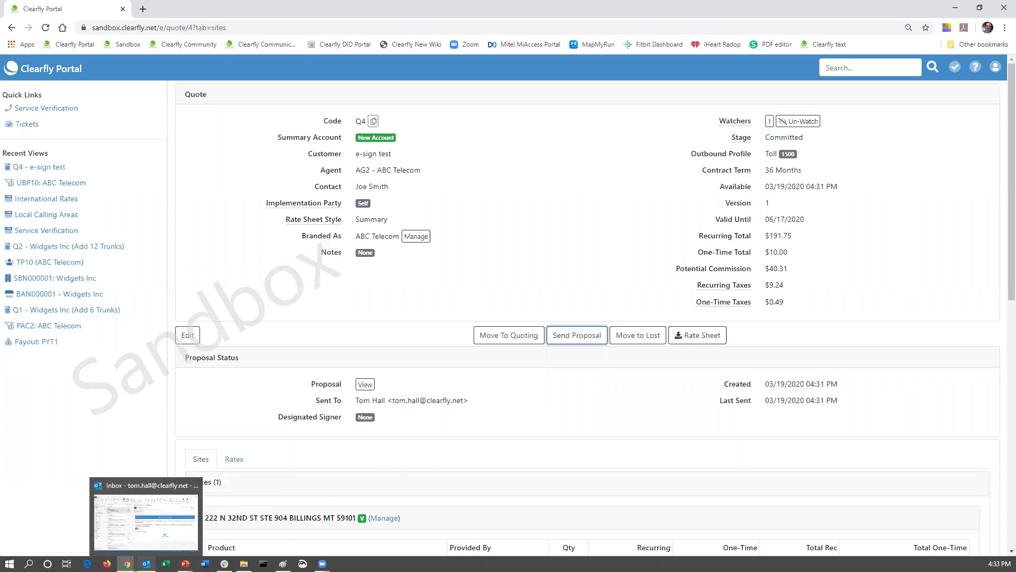
Step: Bring the Outlook Inbox to the front, showing the ABC Telecom Services Proposal (Q4v1) email
click(146, 563)
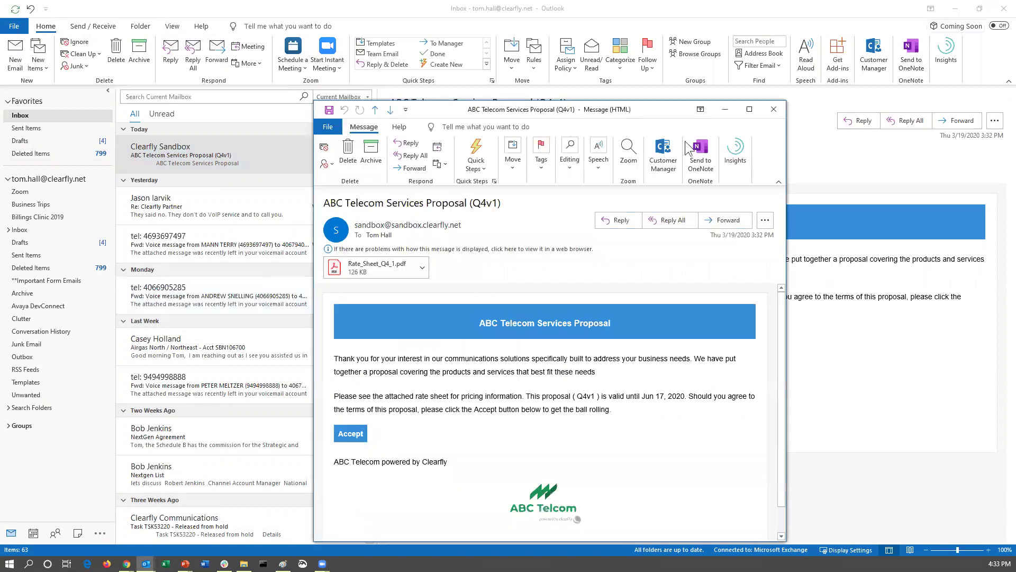
Step: Show the ABC Telecom Services Proposal (Q4v1) email maximized, with its Accept link and rate sheet
click(755, 103)
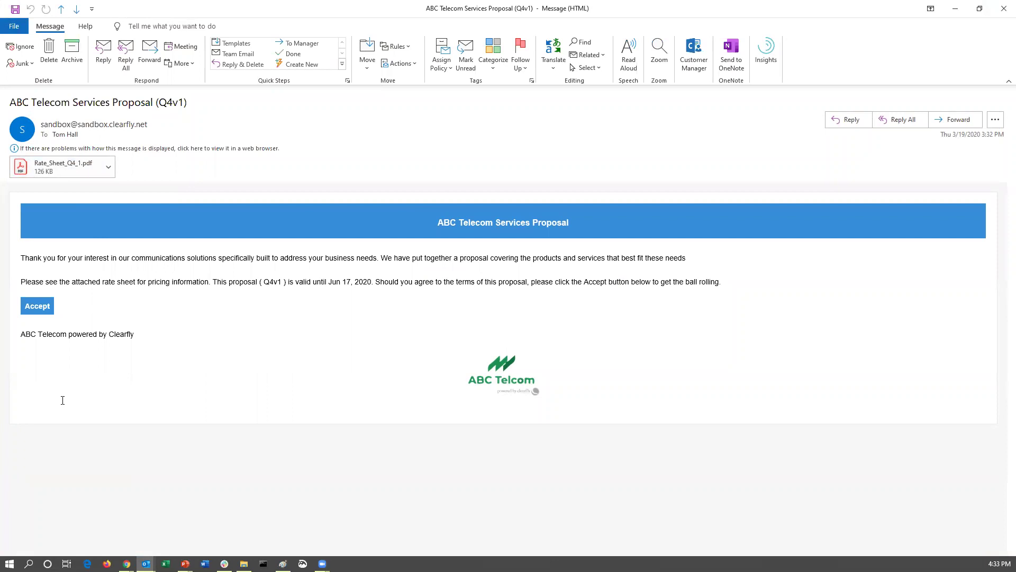
mouse_move(90, 129)
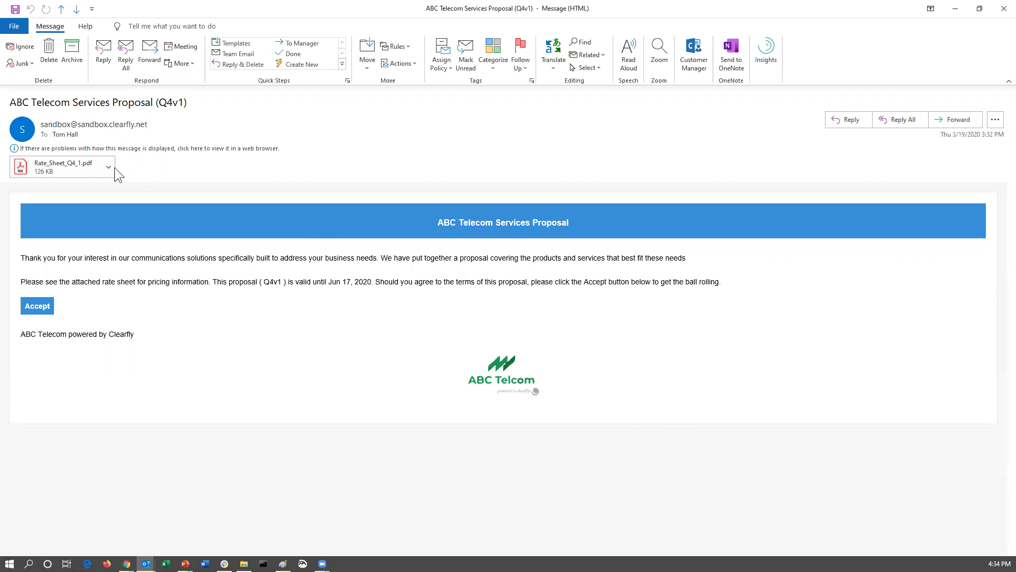
Step: Open Rate_Sheet_Q4_1.pdf maximized and read down to the page 2 products and services list
double_click(63, 165)
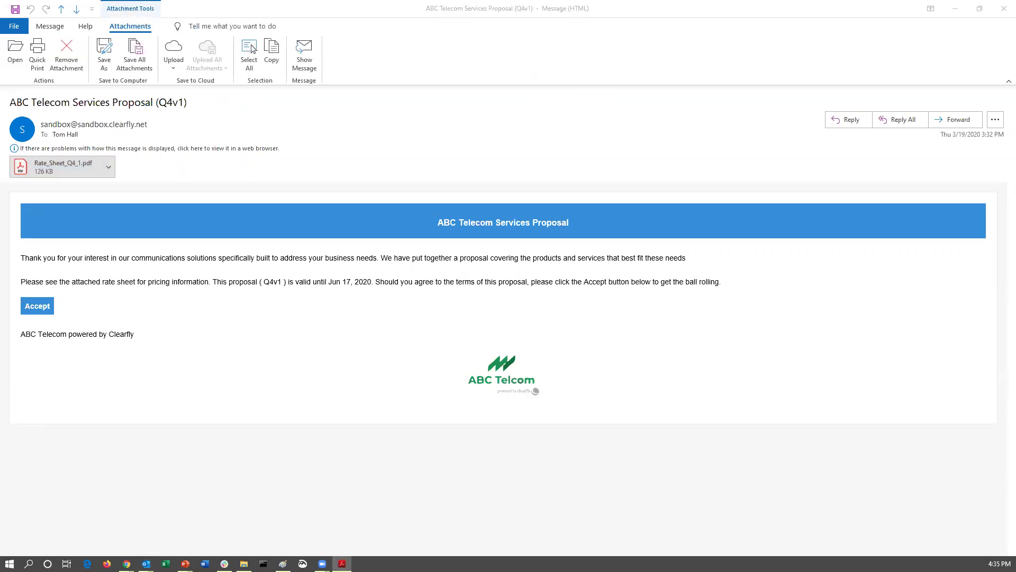
click(624, 108)
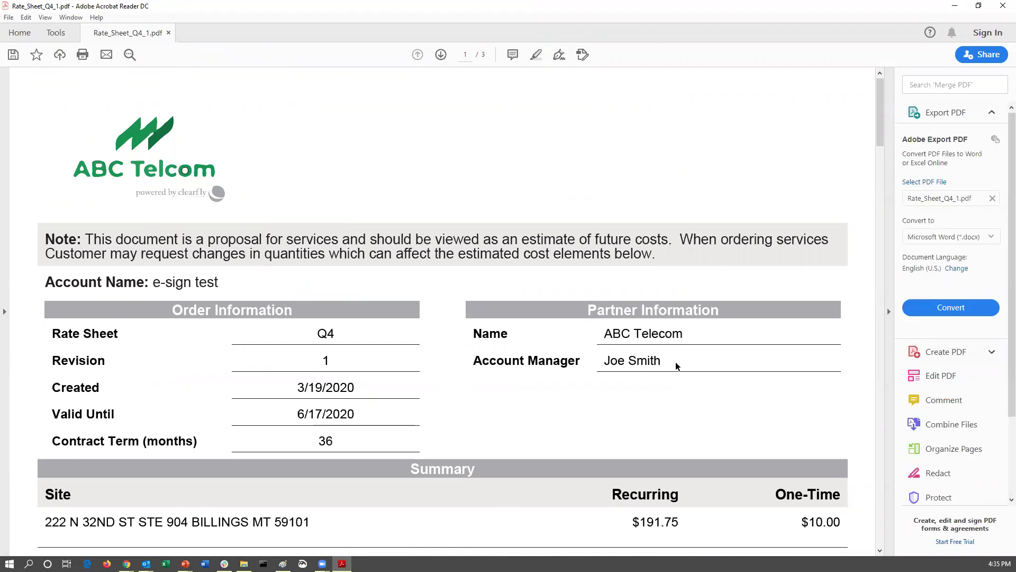
scroll(676, 361, down, 2)
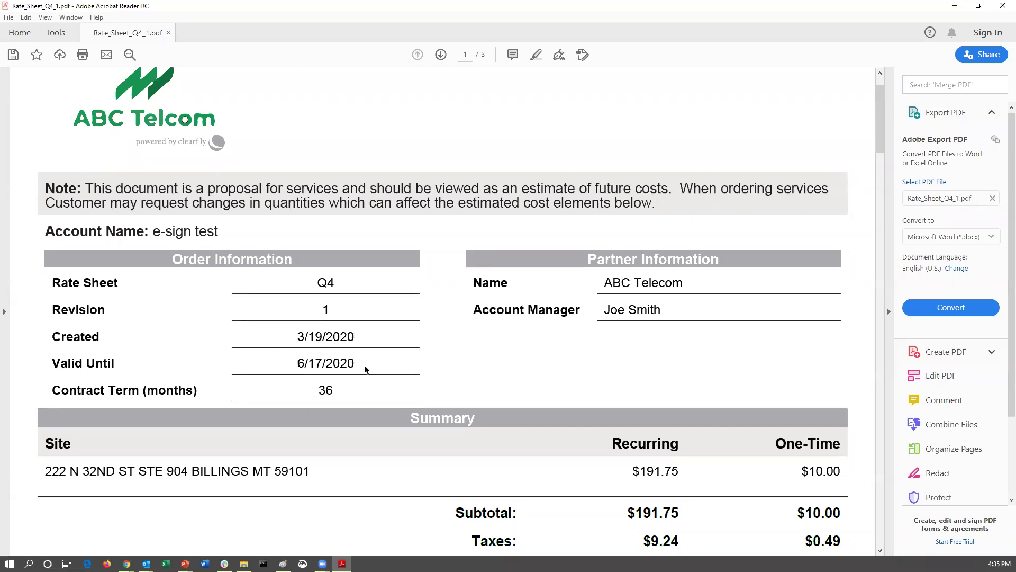
scroll(364, 369, down, 1)
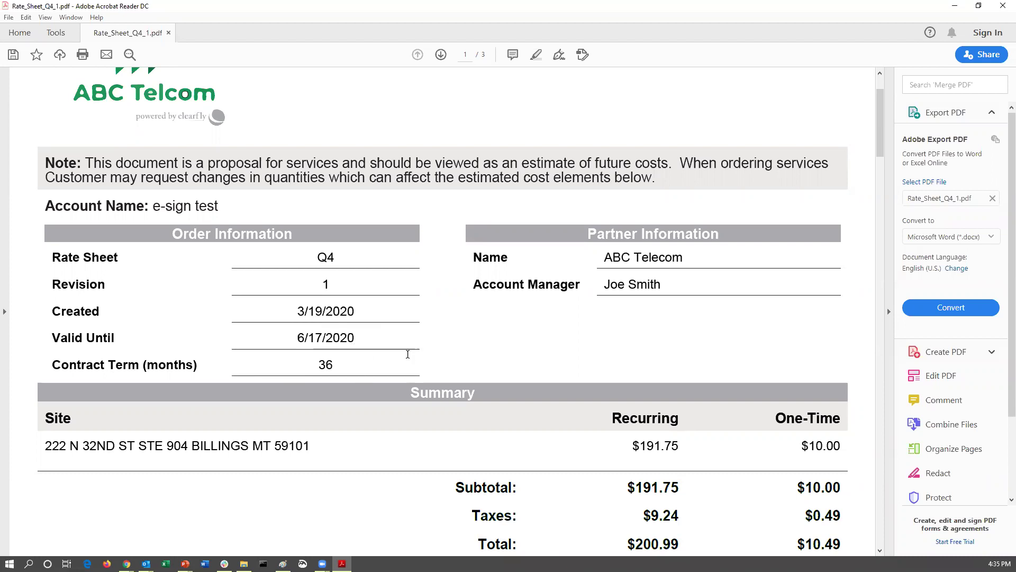
scroll(338, 347, down, 3)
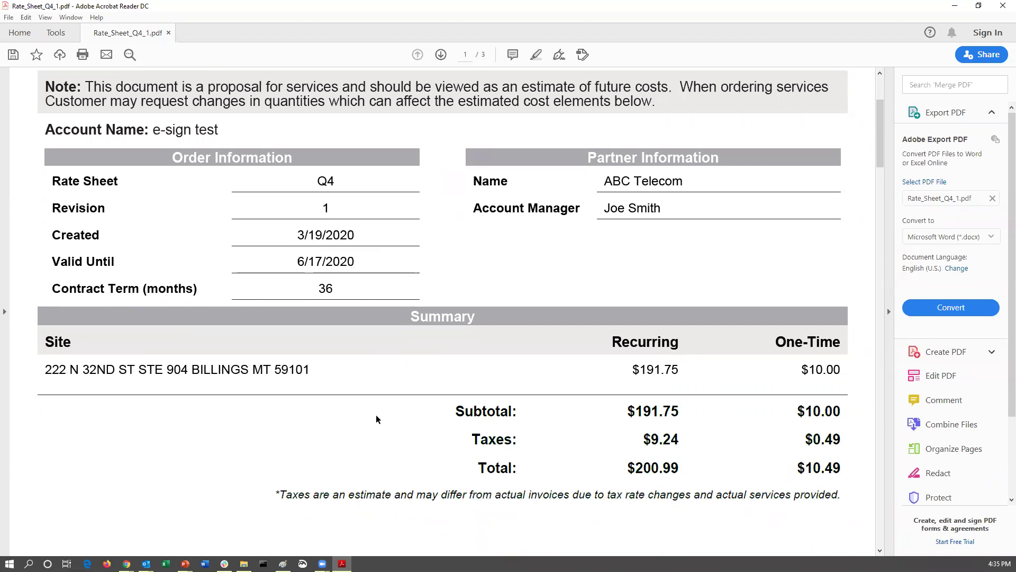
scroll(376, 415, down, 1)
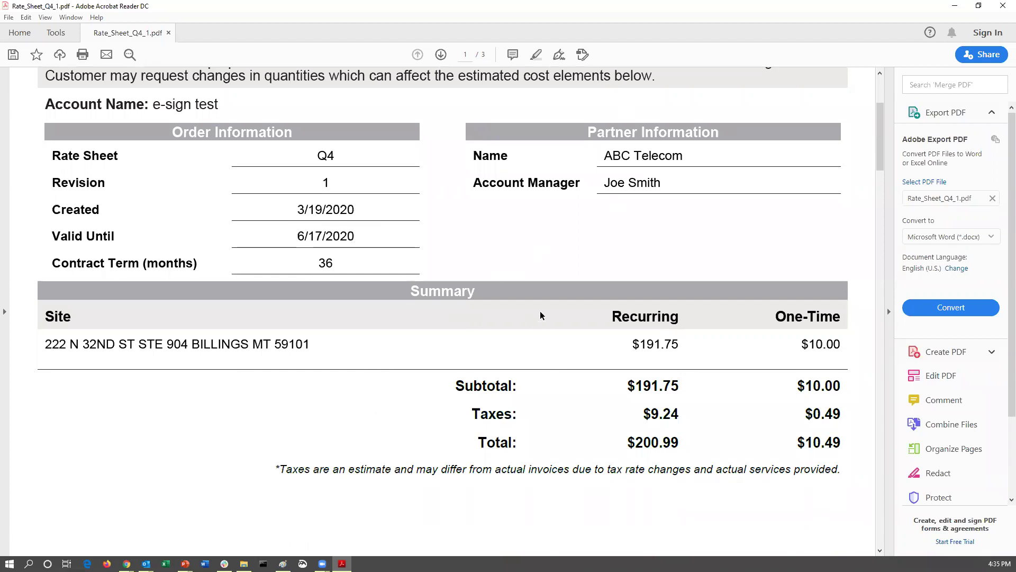
scroll(540, 314, down, 15)
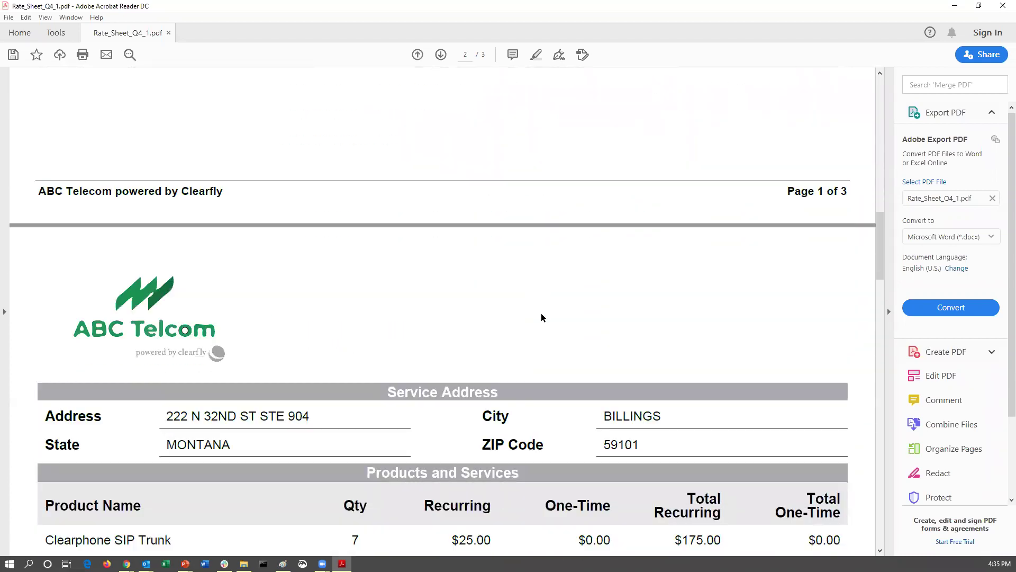
scroll(541, 317, down, 6)
scroll(542, 317, down, 1)
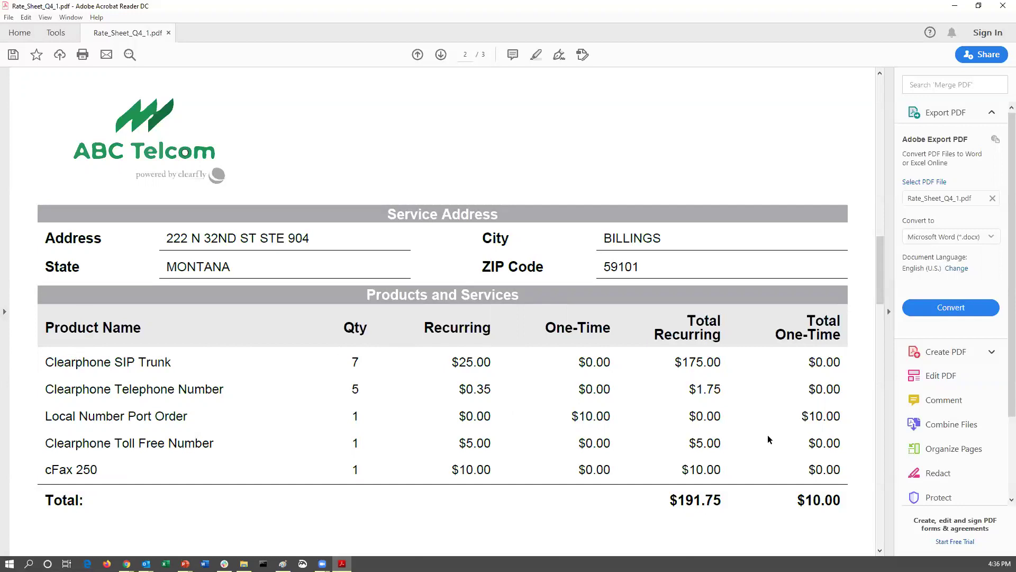
Step: Close the rate sheet and follow the Accept link in the Q4v1 proposal email
click(1003, 5)
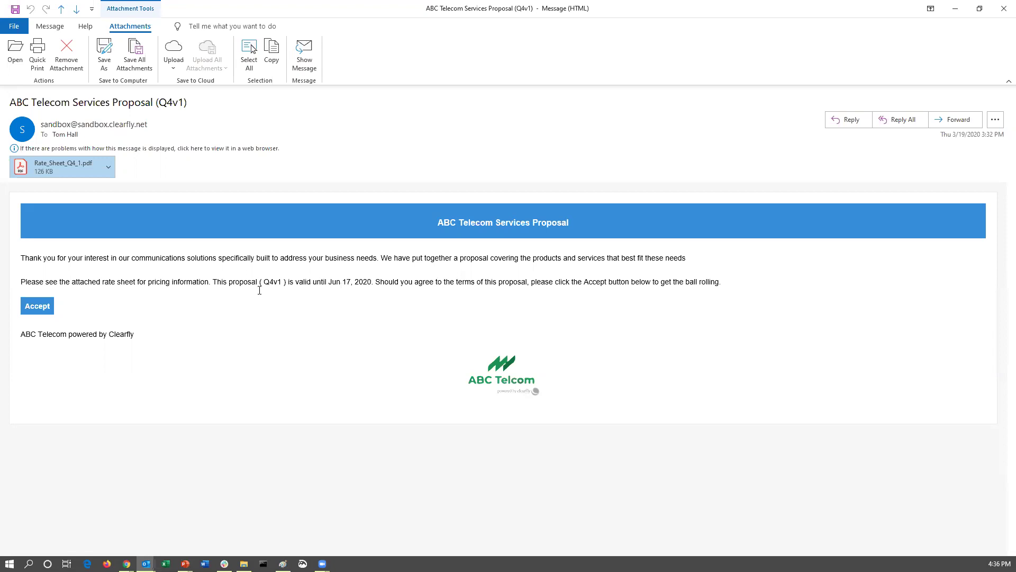
mouse_move(38, 314)
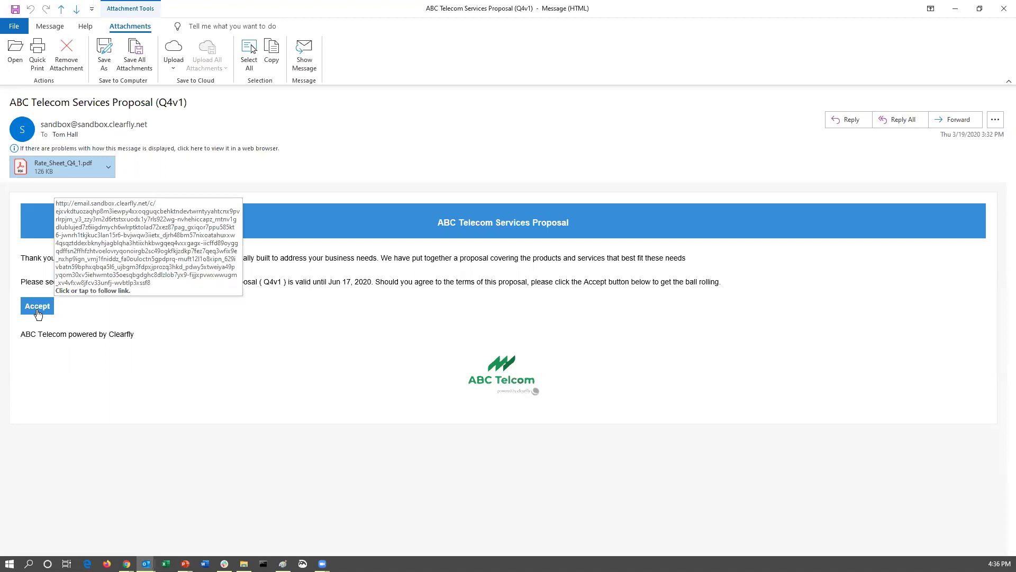
click(38, 314)
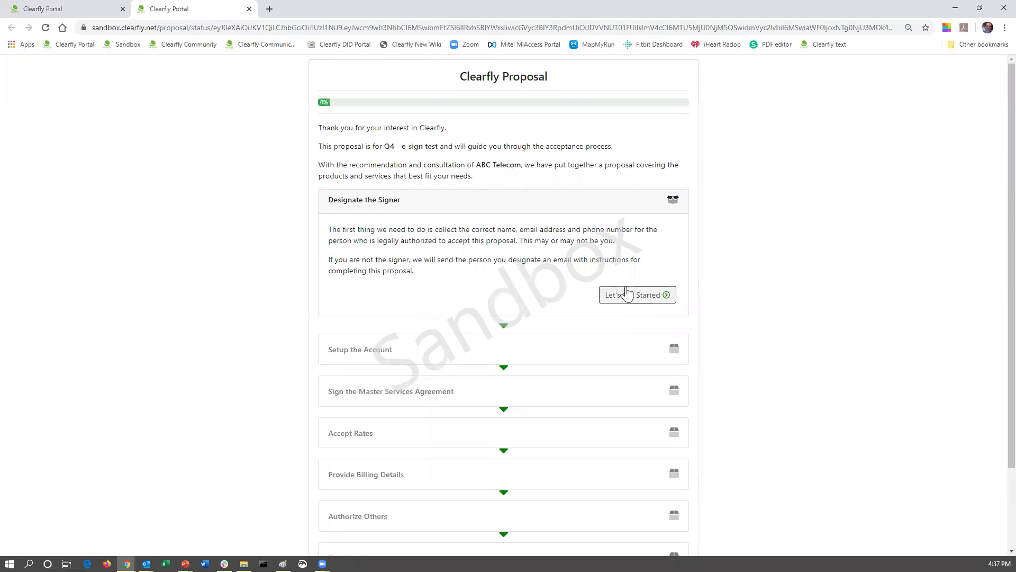
Step: Start Designate the Signer and check the prefilled signer name field
click(603, 295)
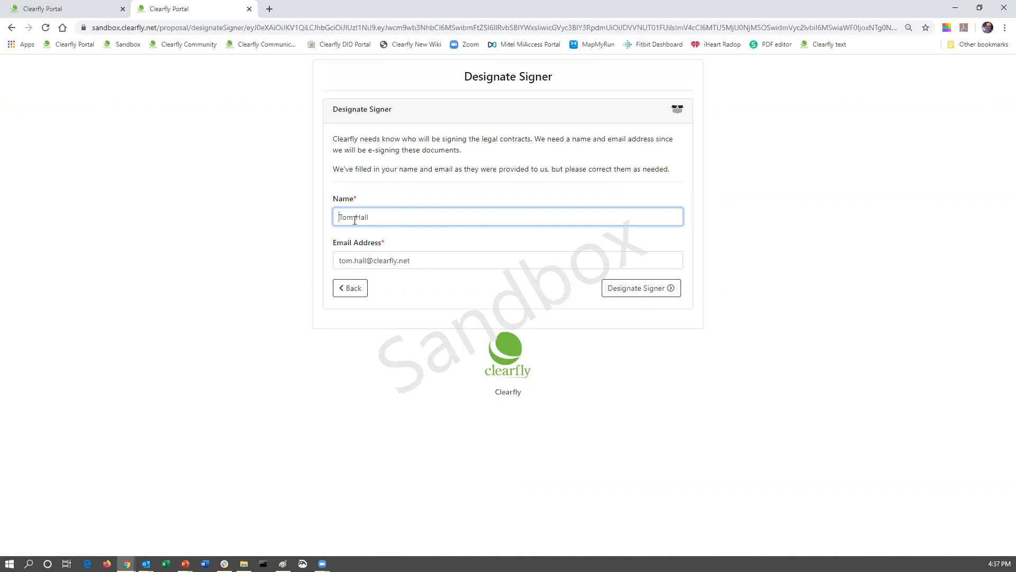
drag(354, 219, 335, 218)
click(634, 289)
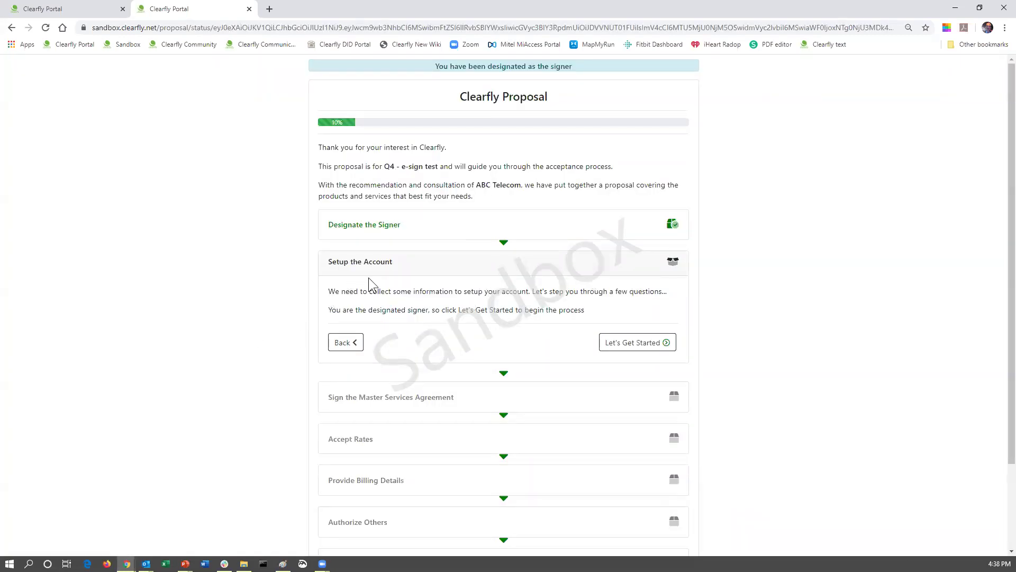
scroll(370, 279, down, 2)
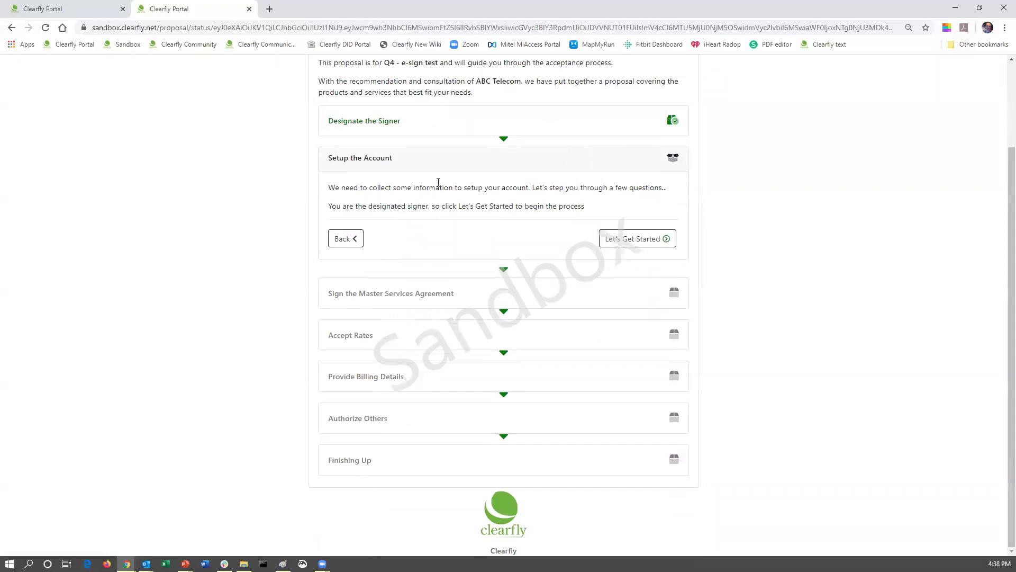
click(635, 238)
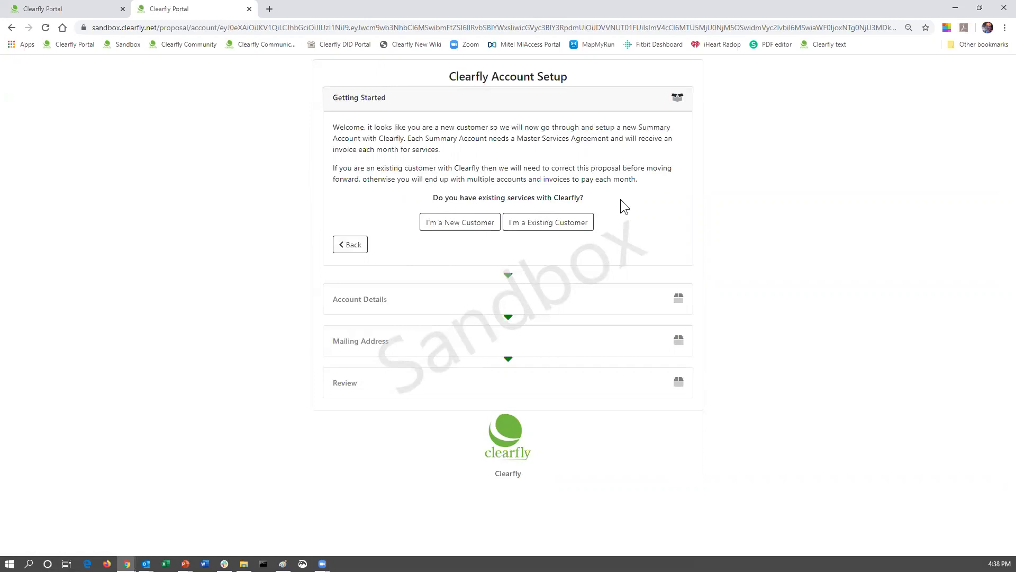
click(534, 237)
Step: Choose I'm a New Customer for this account
click(448, 225)
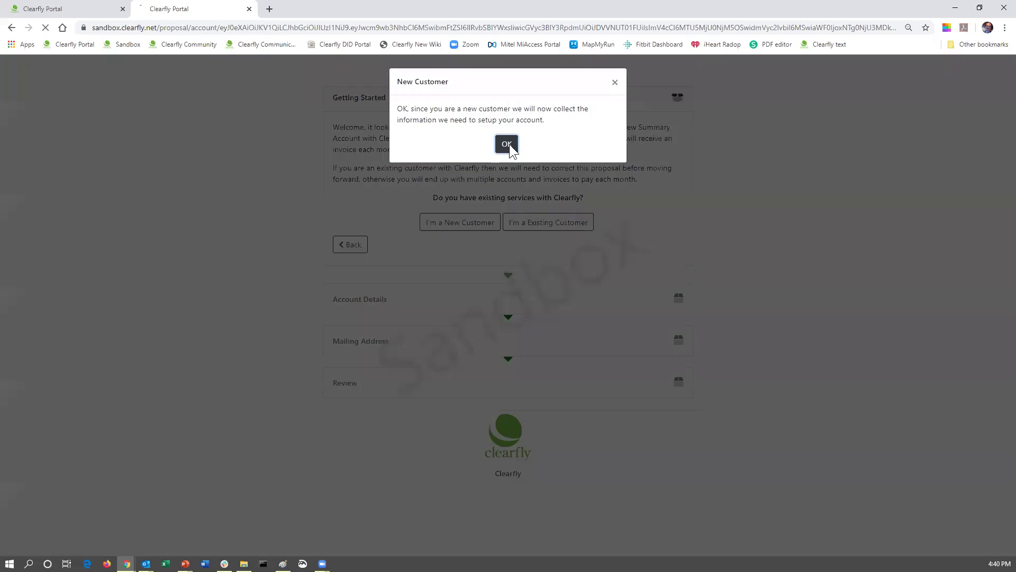
Step: Dismiss the new-customer notice and enter 'e-sign Test' as the account name
click(508, 147)
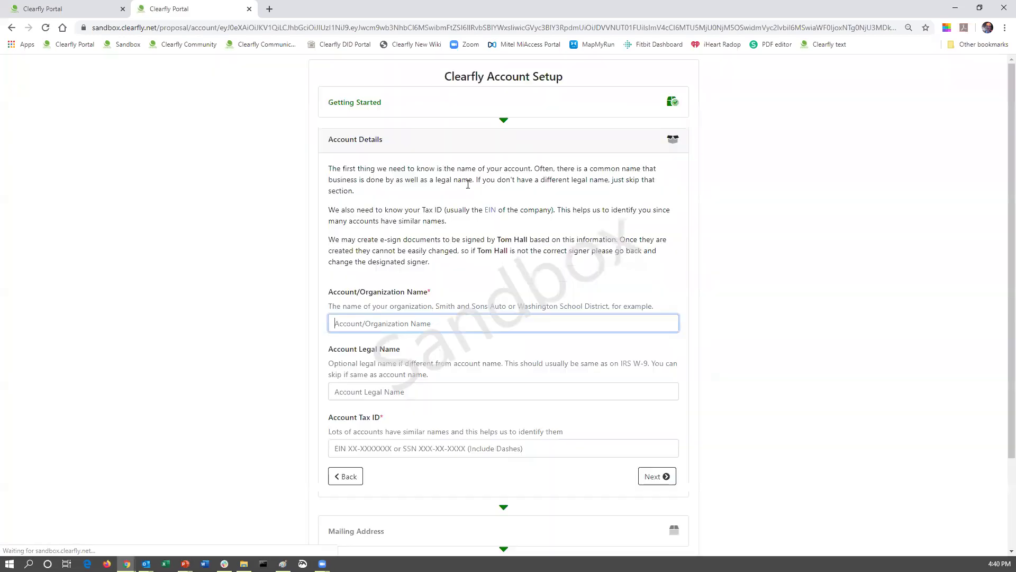
scroll(476, 225, down, 1)
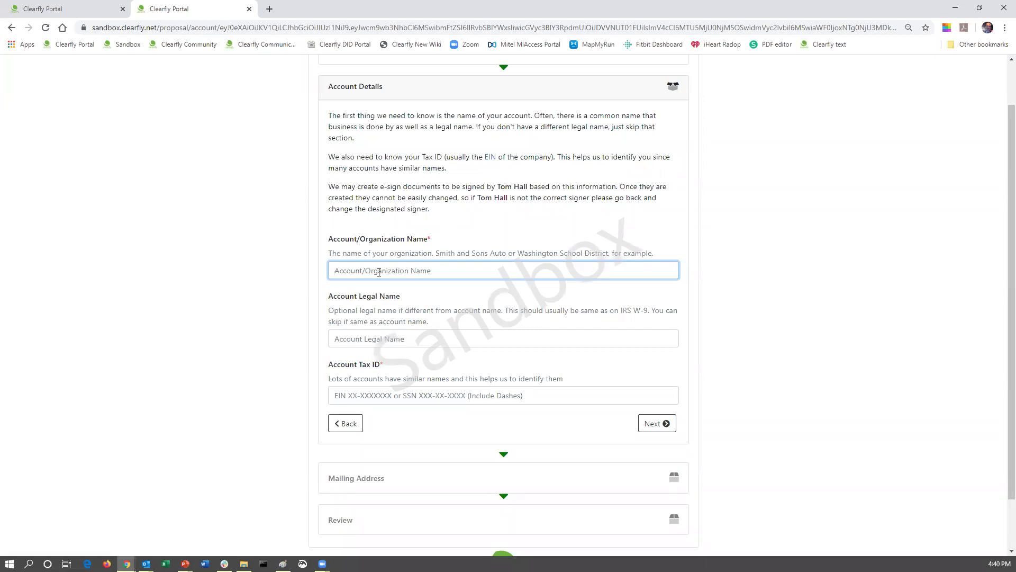
text(e-si)
text(gn Test)
Step: Set the legal name to 'e-sign Test, LLC' by copying the account name, then enter the tax ID
drag(378, 274, 319, 284)
key(ctrl+c)
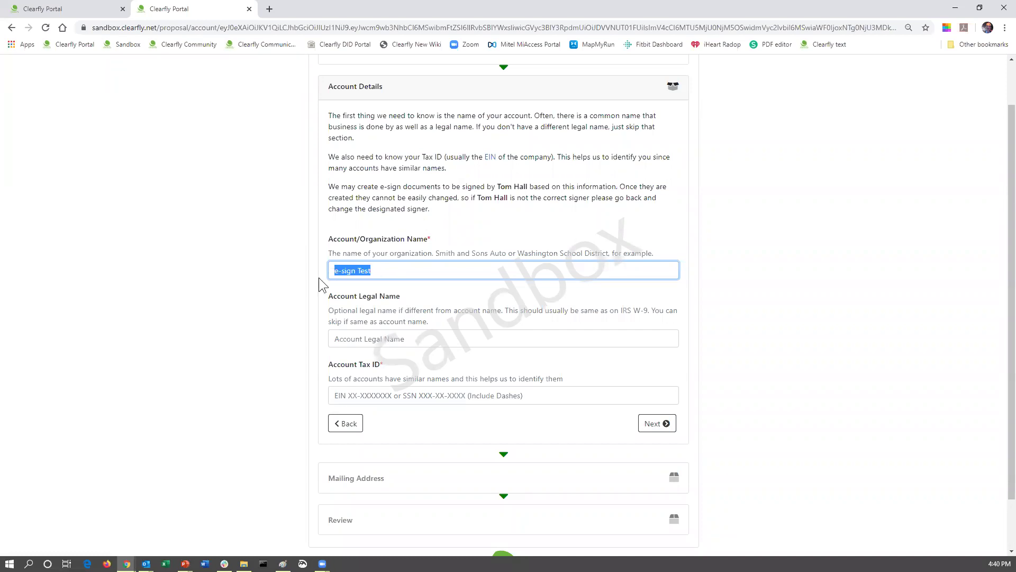
click(354, 343)
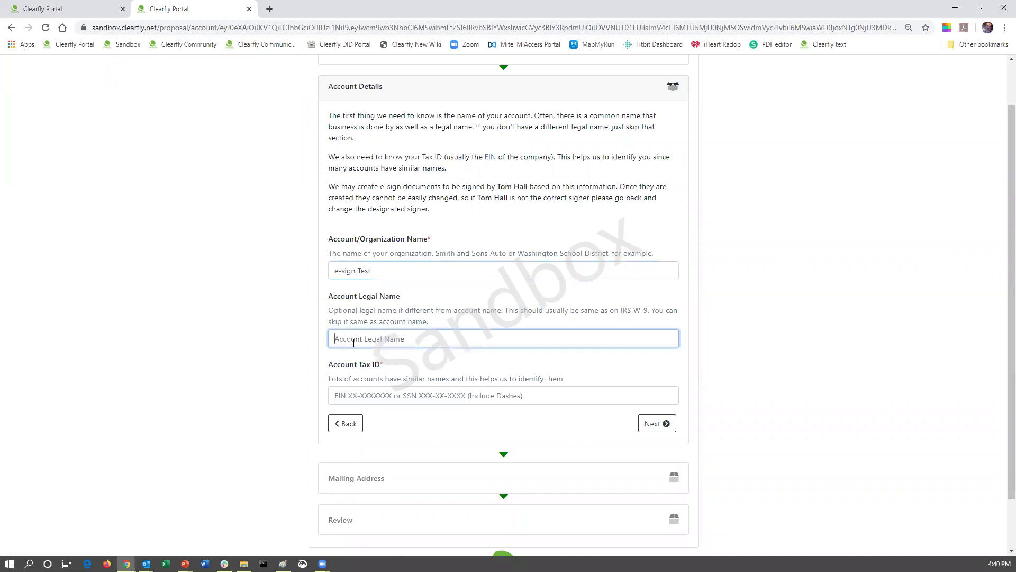
key(ctrl+v)
text(, LLC)
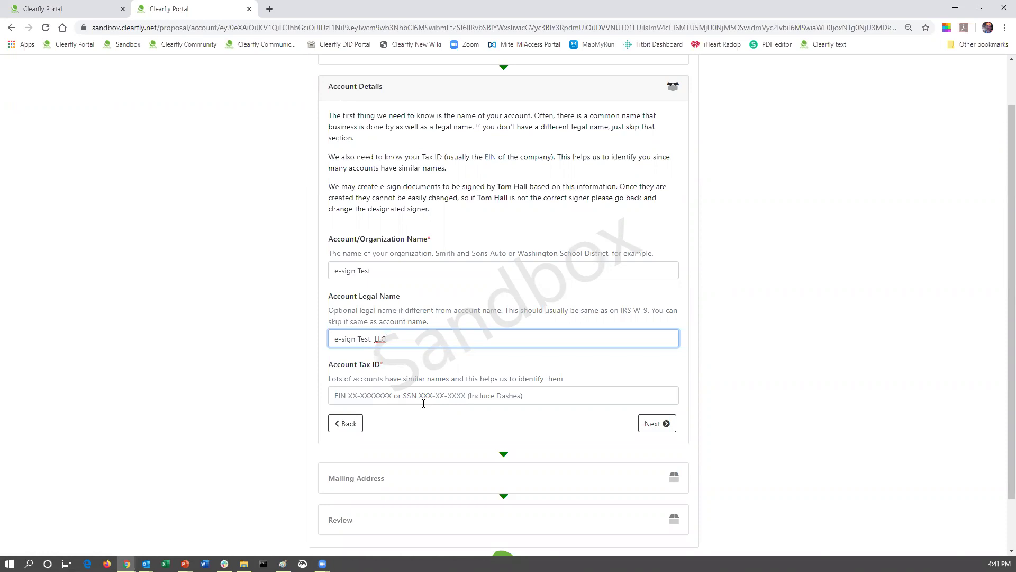
click(381, 396)
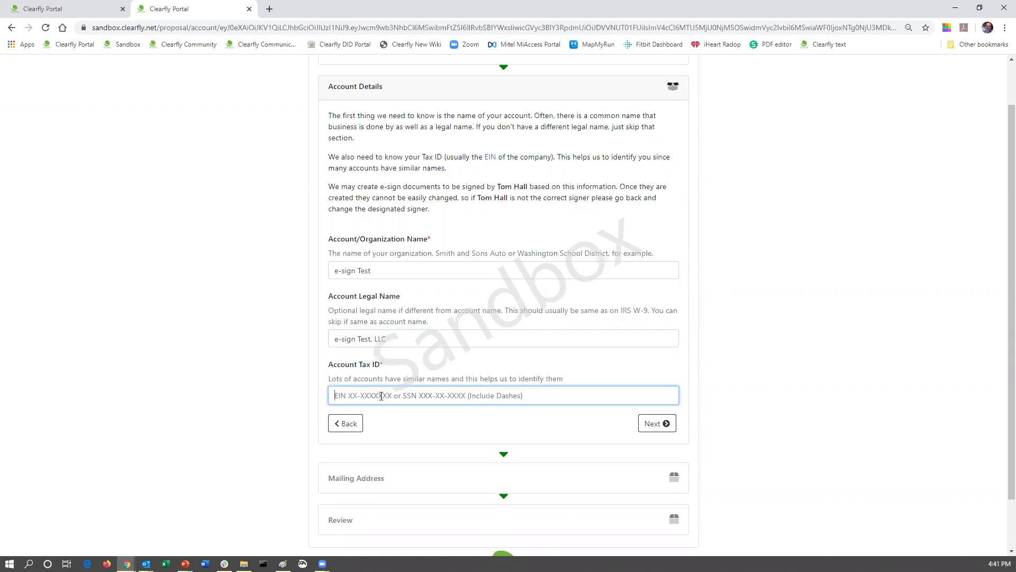
text(12-3456789)
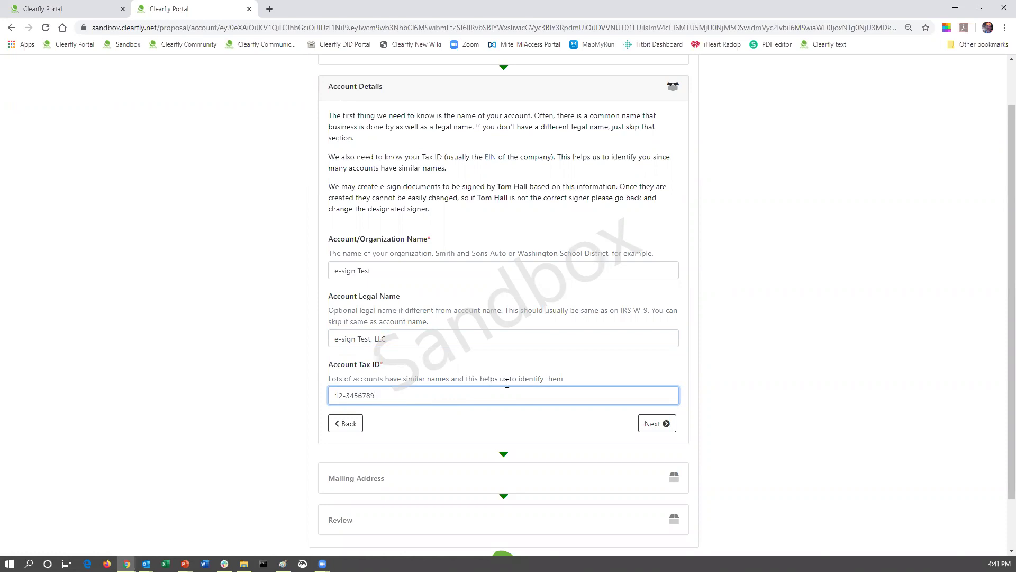
Step: Save account details, fill the mailing address from the saved autofill suggestion, and reach Review
click(655, 424)
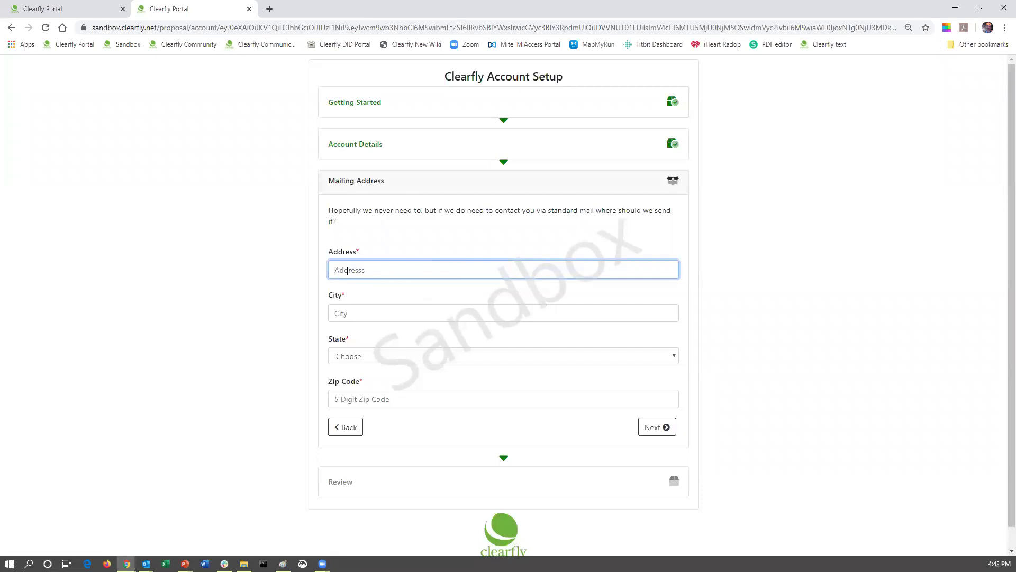
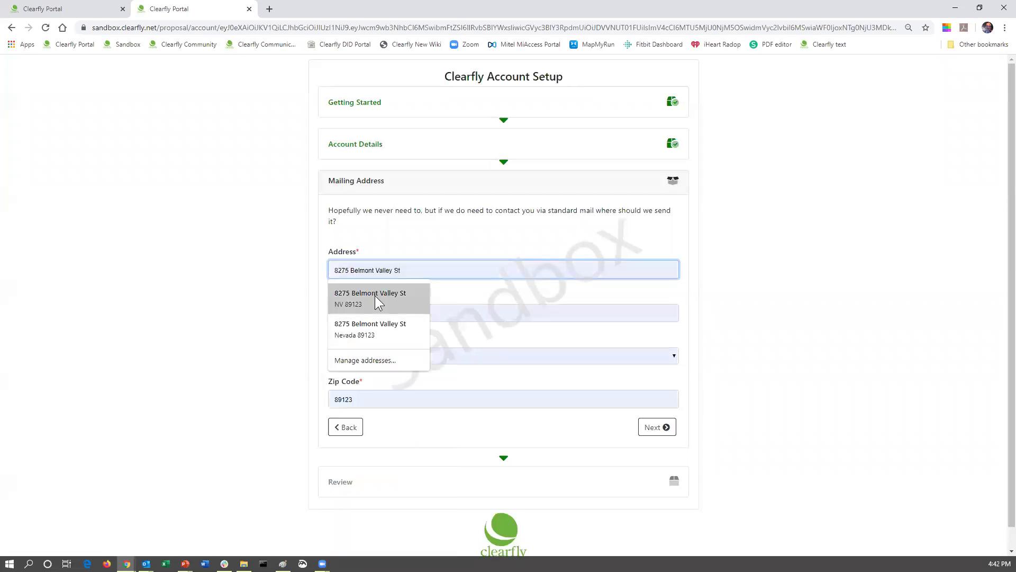
click(375, 297)
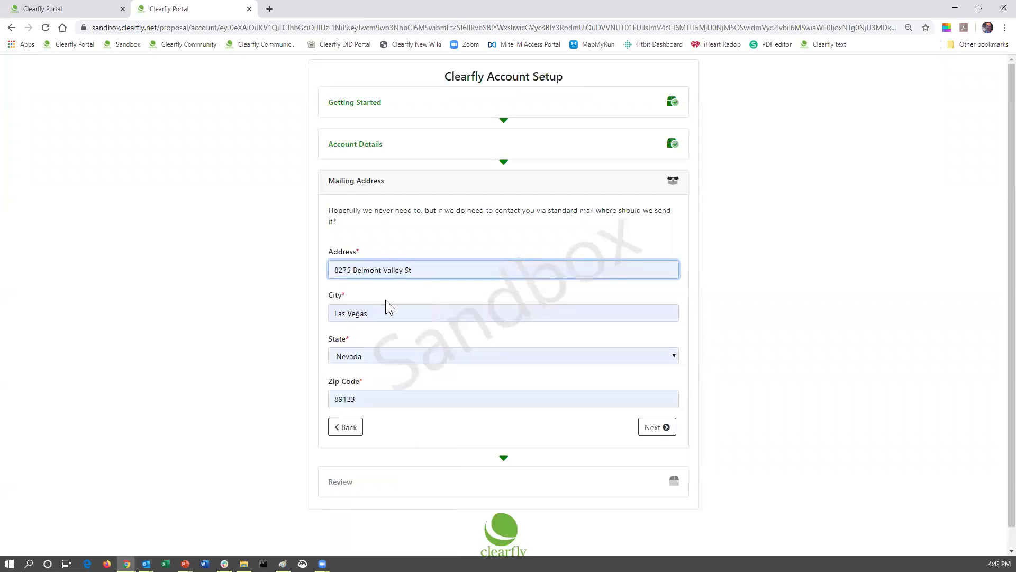
click(653, 428)
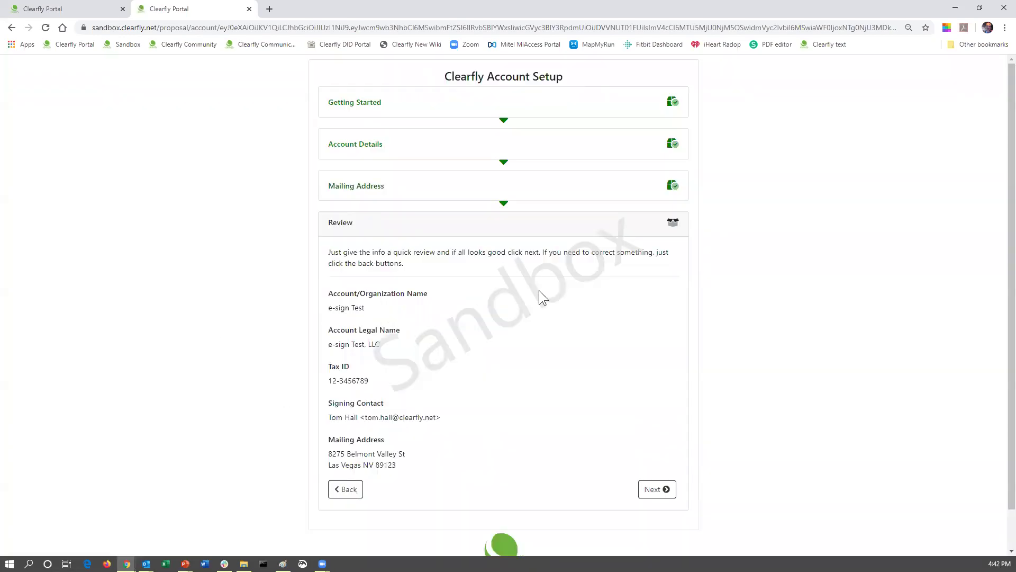
scroll(548, 307, down, 1)
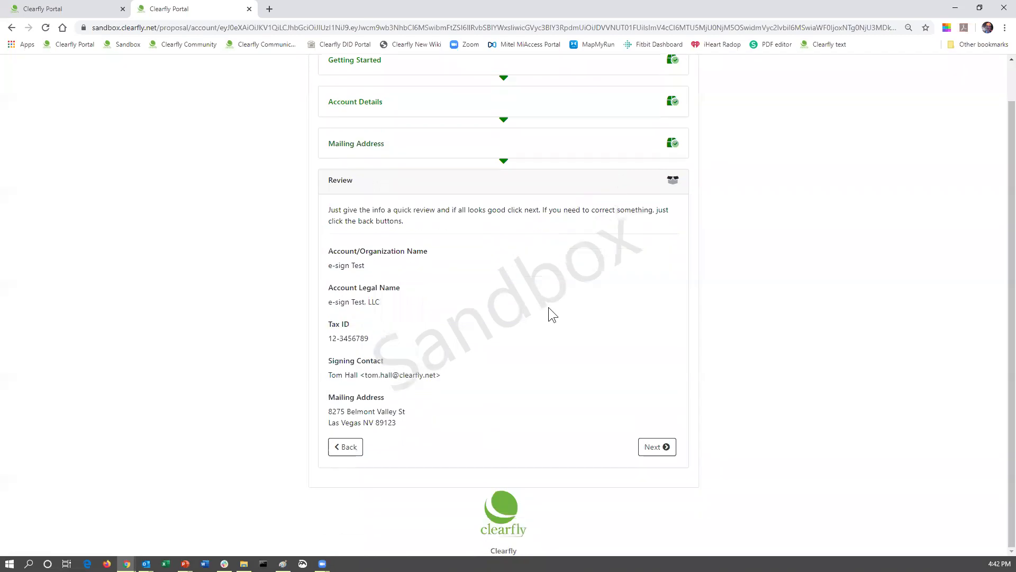
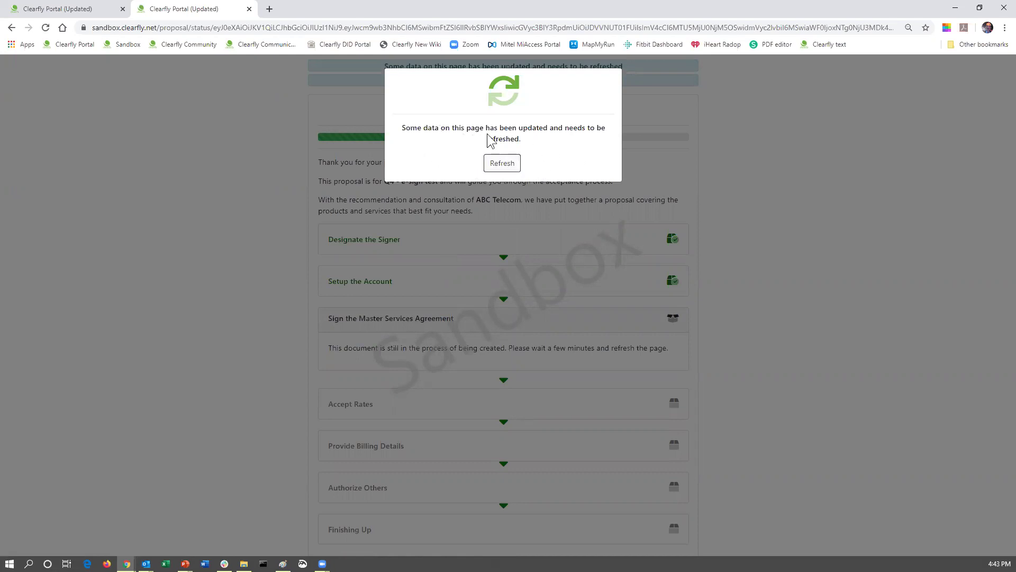
Step: Reload the proposal and start signing the DOC2 Master Services Agreement in a new tab
click(500, 164)
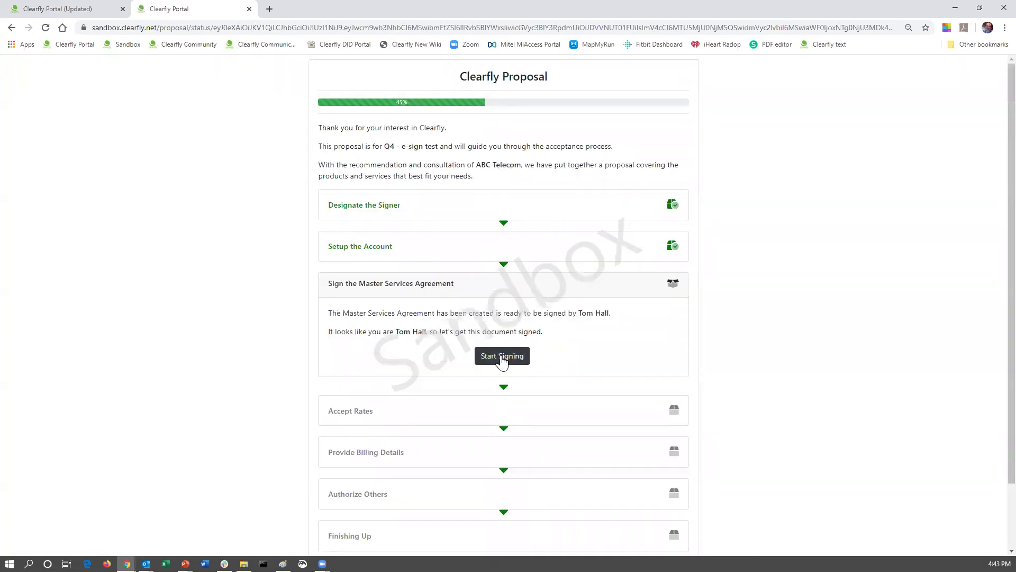
click(502, 358)
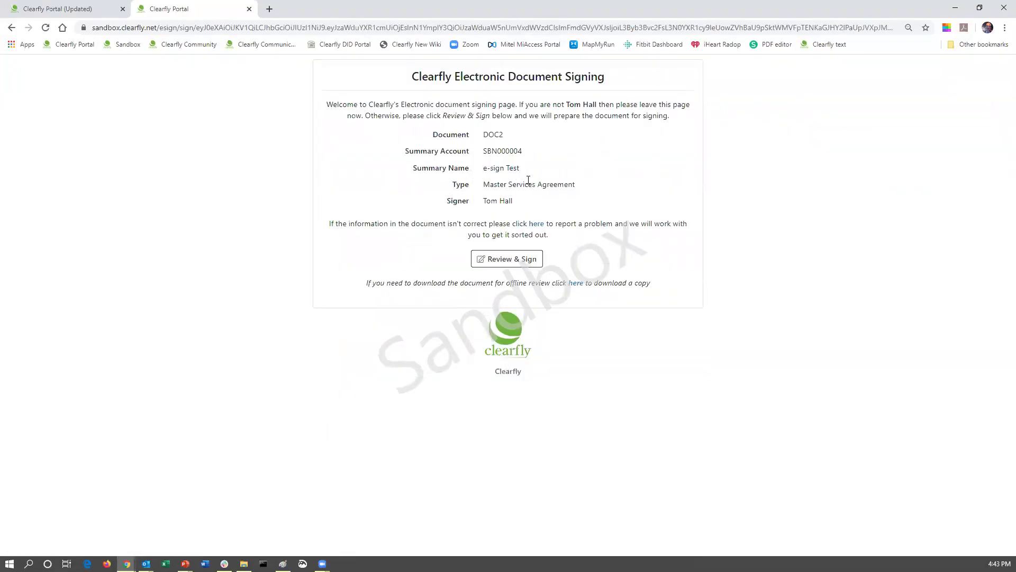
click(525, 264)
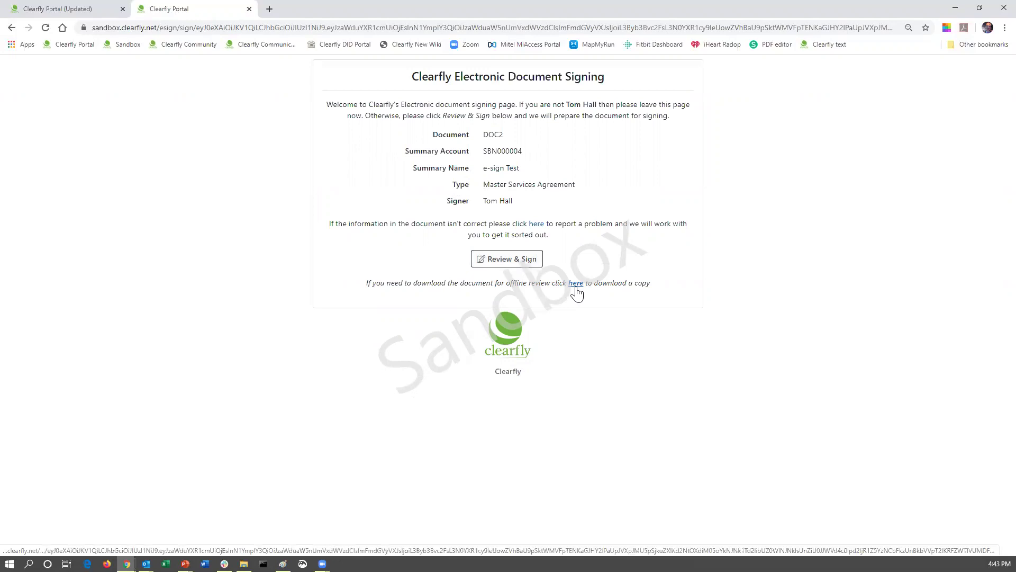
Step: Download DOC2 (5).pdf, read it through to page 8, and return to the signing tab
click(576, 284)
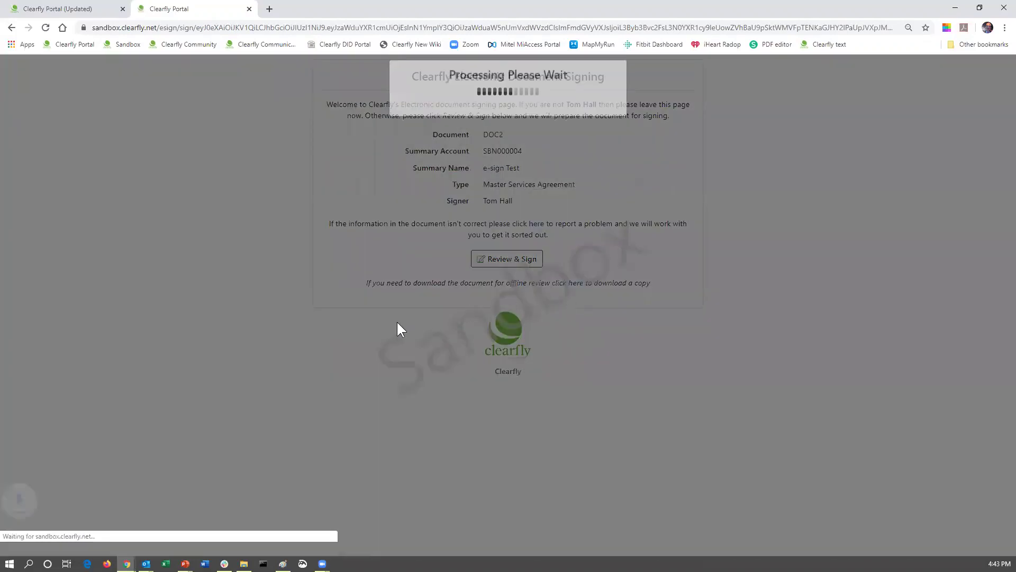
click(55, 540)
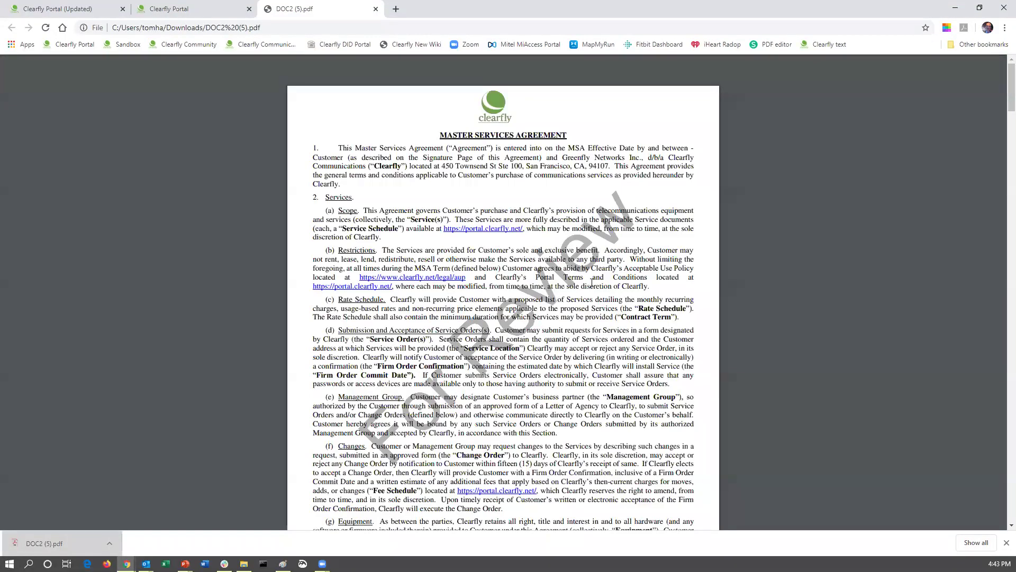
scroll(592, 284, down, 13)
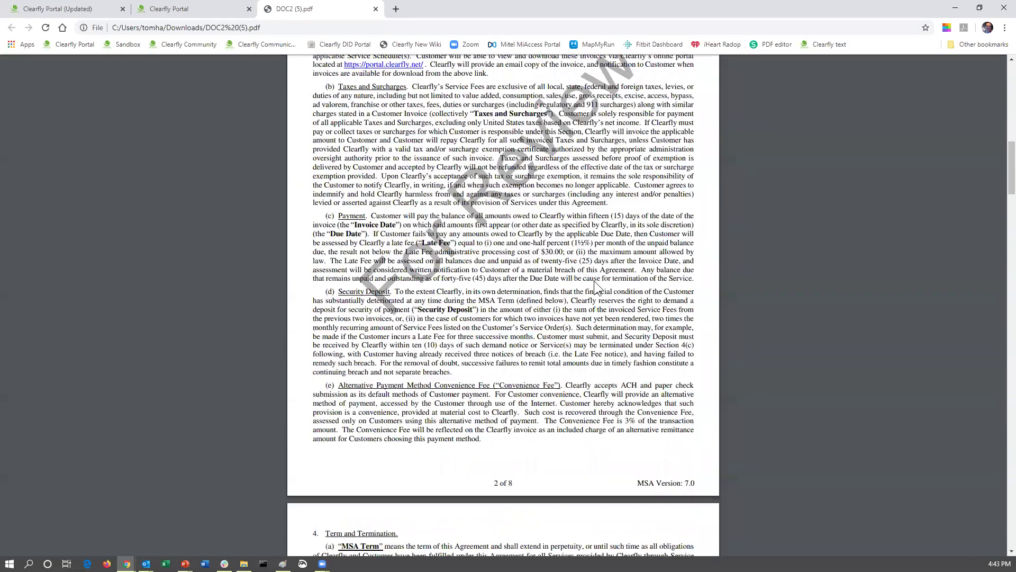
scroll(595, 285, down, 19)
scroll(597, 279, down, 15)
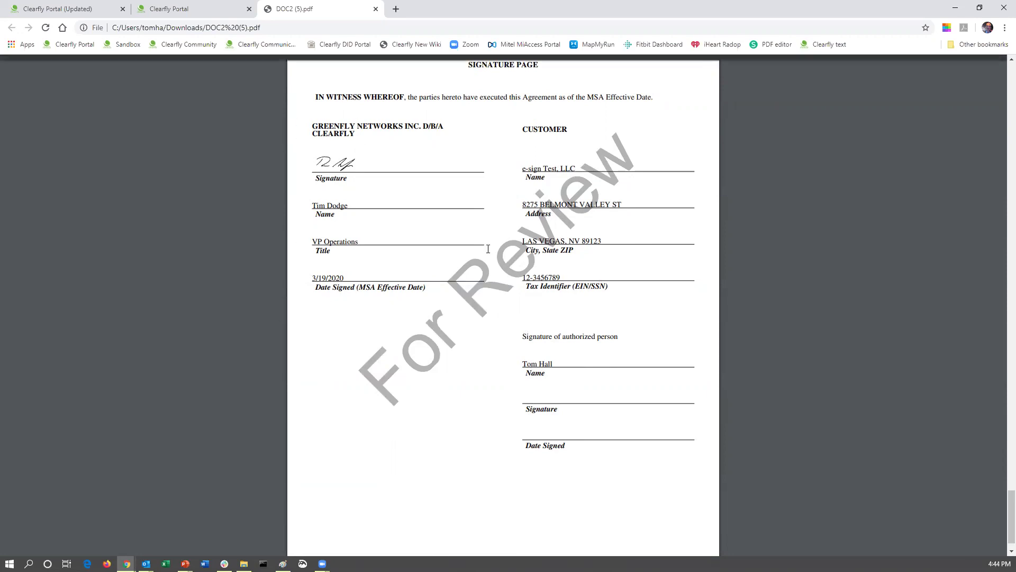
click(201, 7)
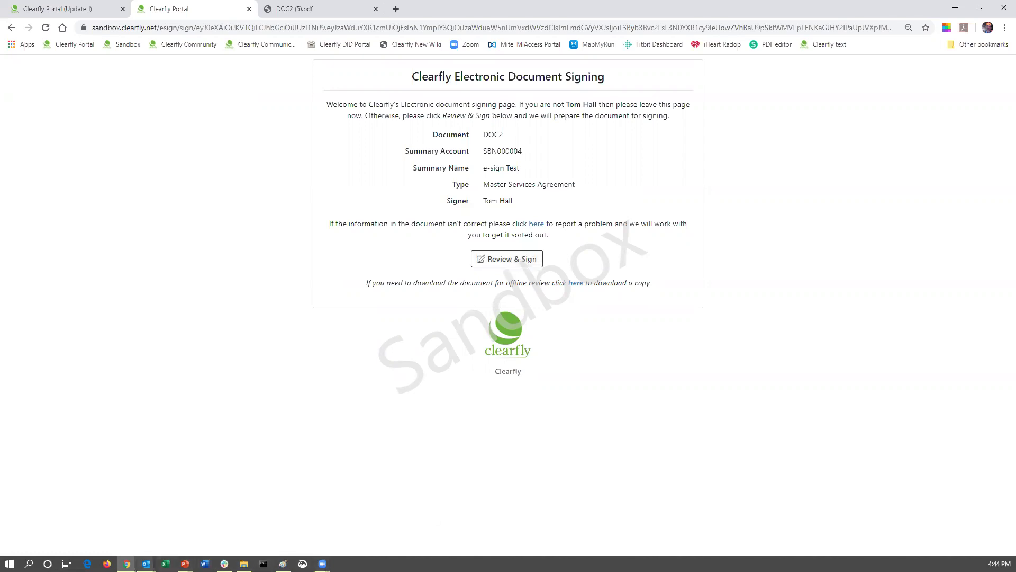
mouse_move(146, 562)
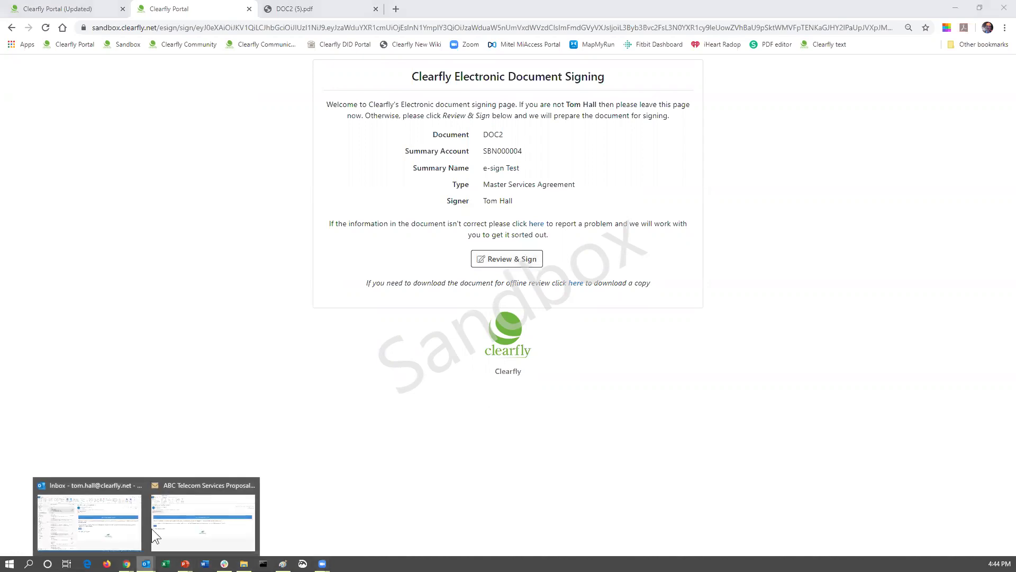
click(215, 482)
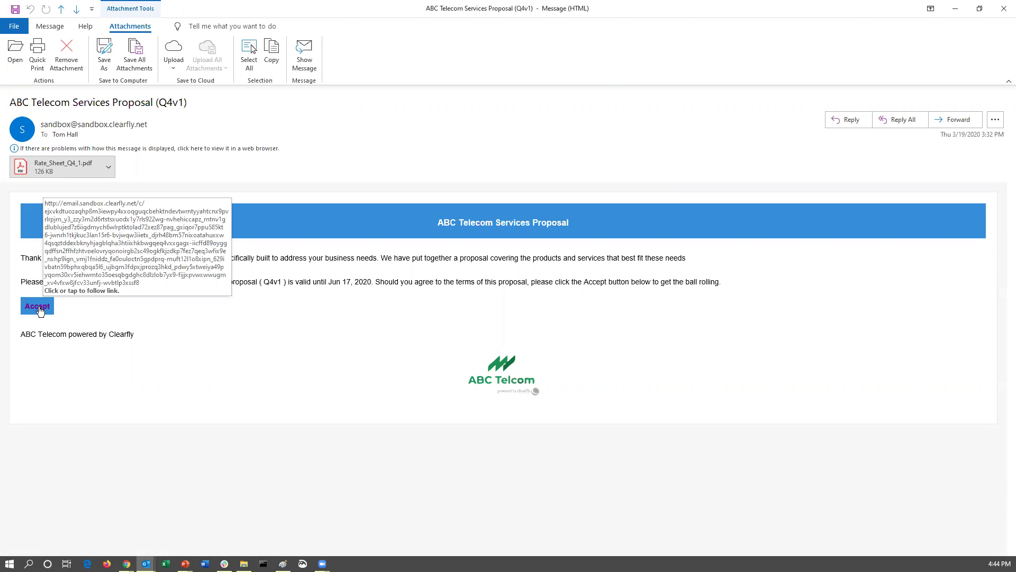
click(40, 310)
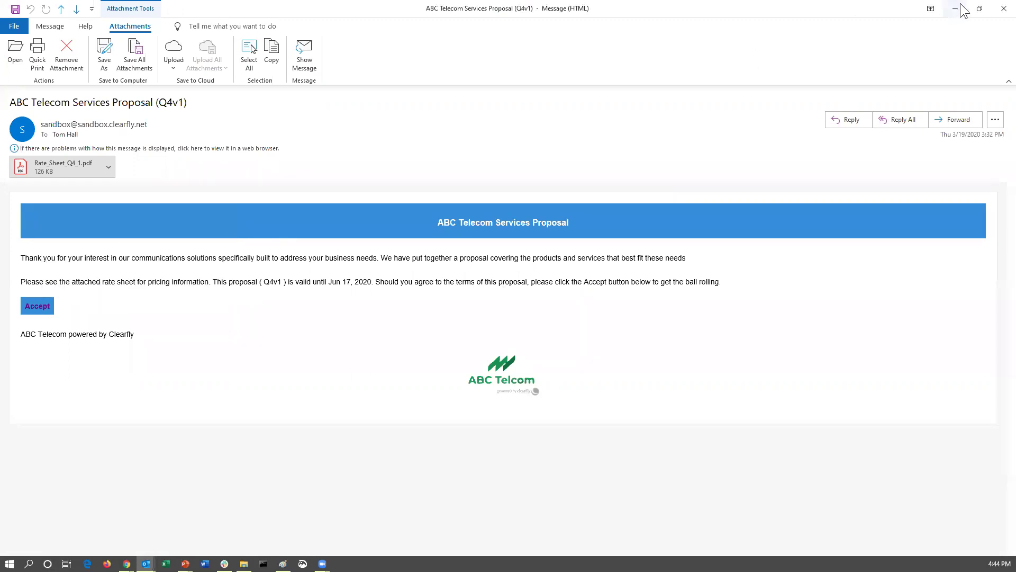
click(956, 9)
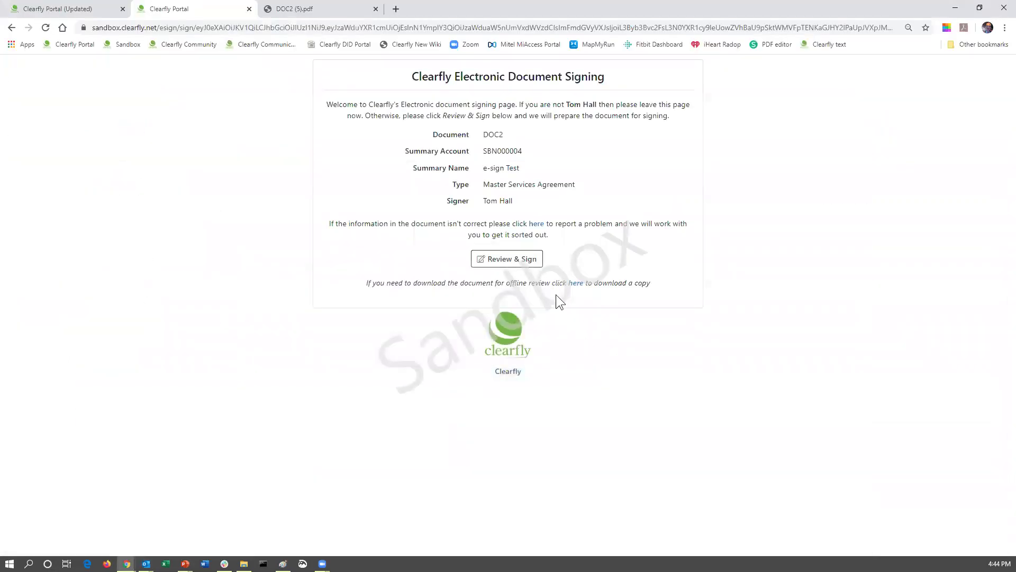
Step: Confirm identity, dismiss the non-binding notice, and scroll to the agreement's signature page
click(508, 262)
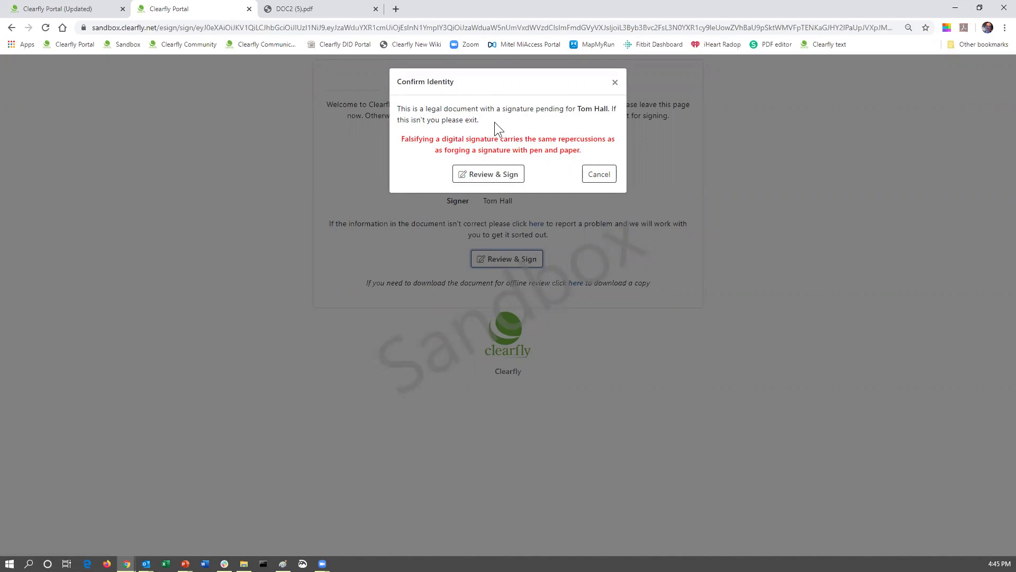
click(491, 177)
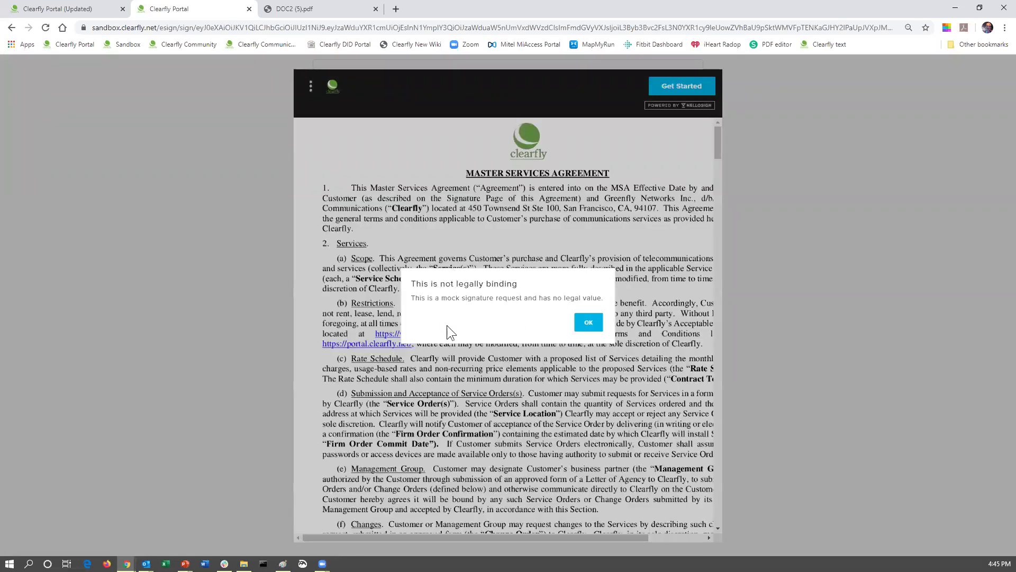
click(589, 324)
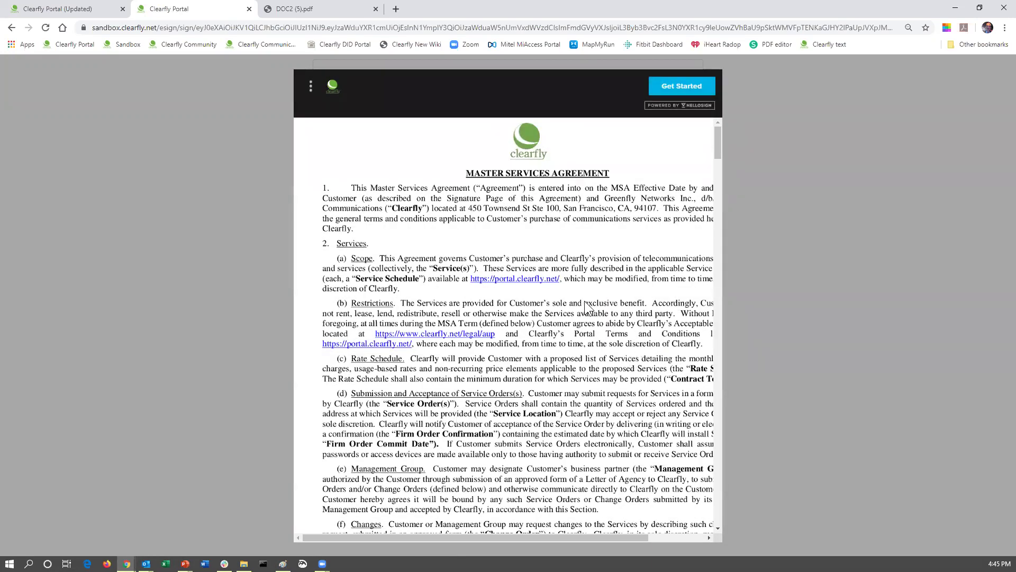
scroll(587, 305, down, 12)
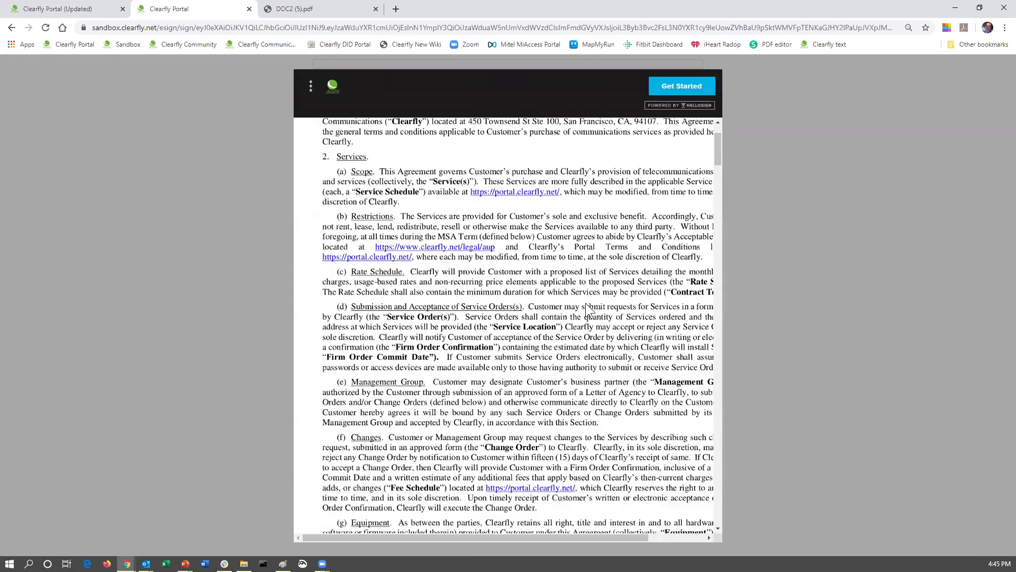
scroll(585, 306, down, 15)
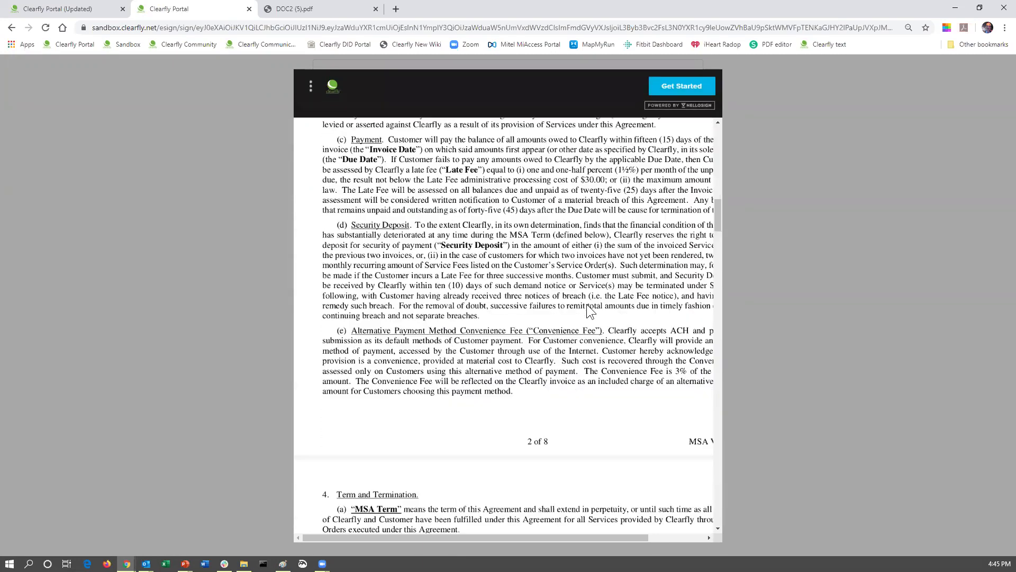
scroll(591, 307, down, 15)
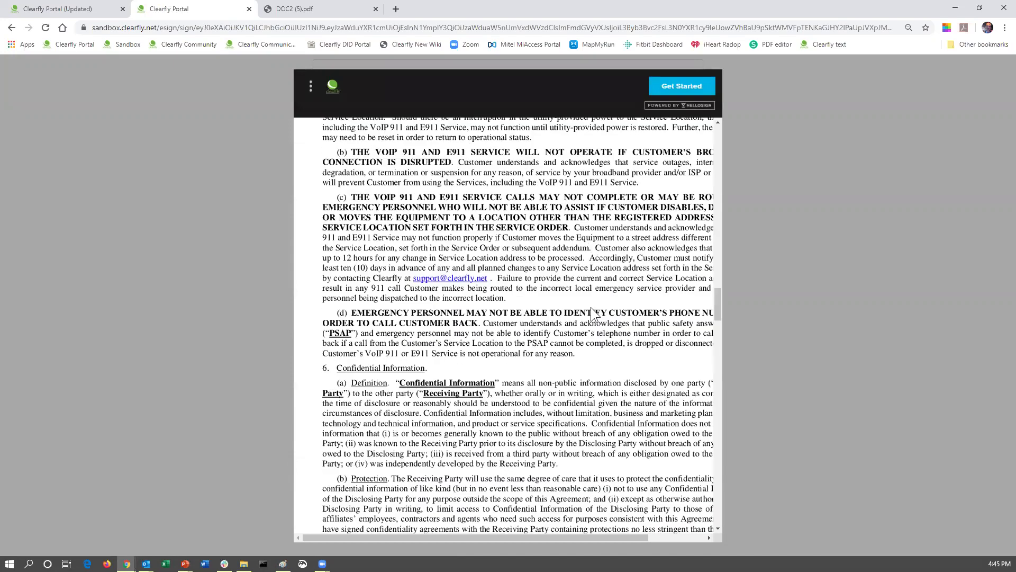
scroll(591, 307, down, 12)
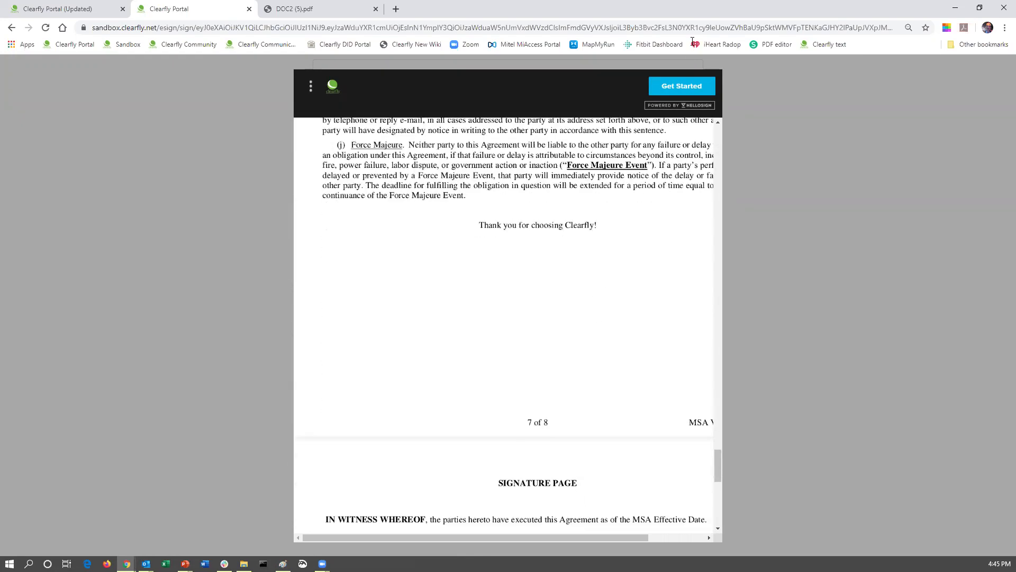
scroll(588, 320, down, 5)
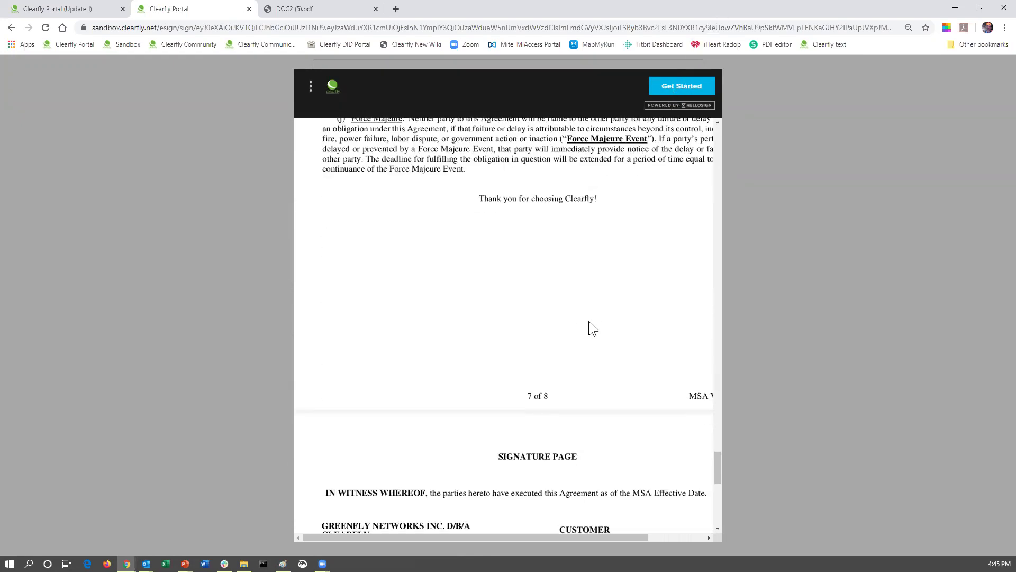
scroll(591, 322, down, 4)
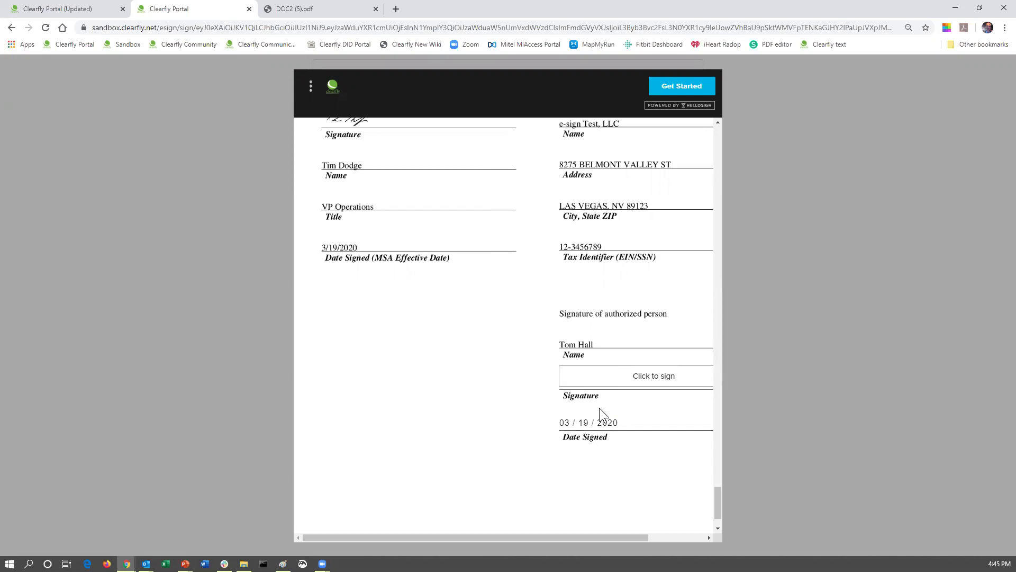
Step: Create a typed signature in a cursive script font and insert it into the signature field
click(625, 382)
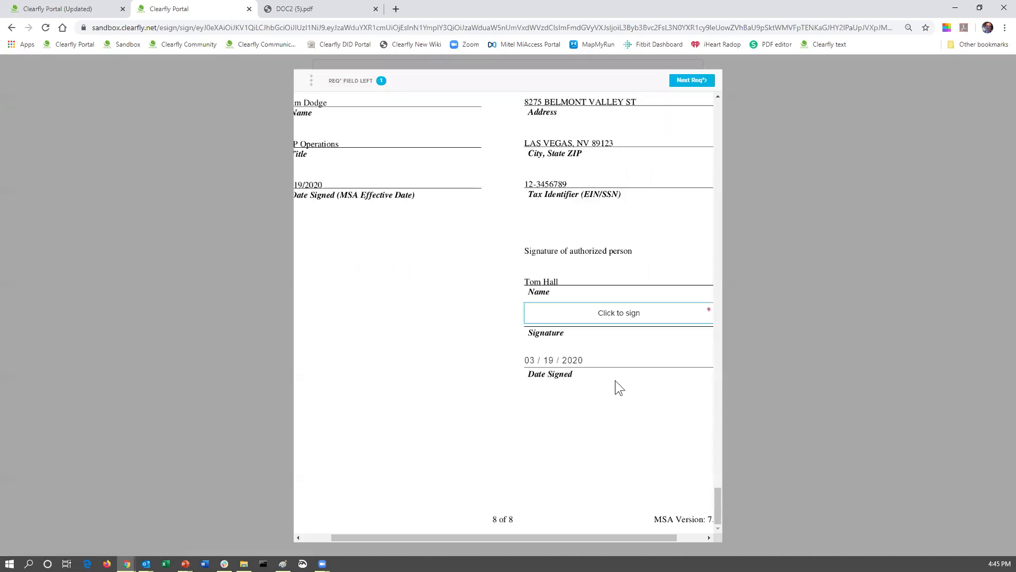
click(611, 320)
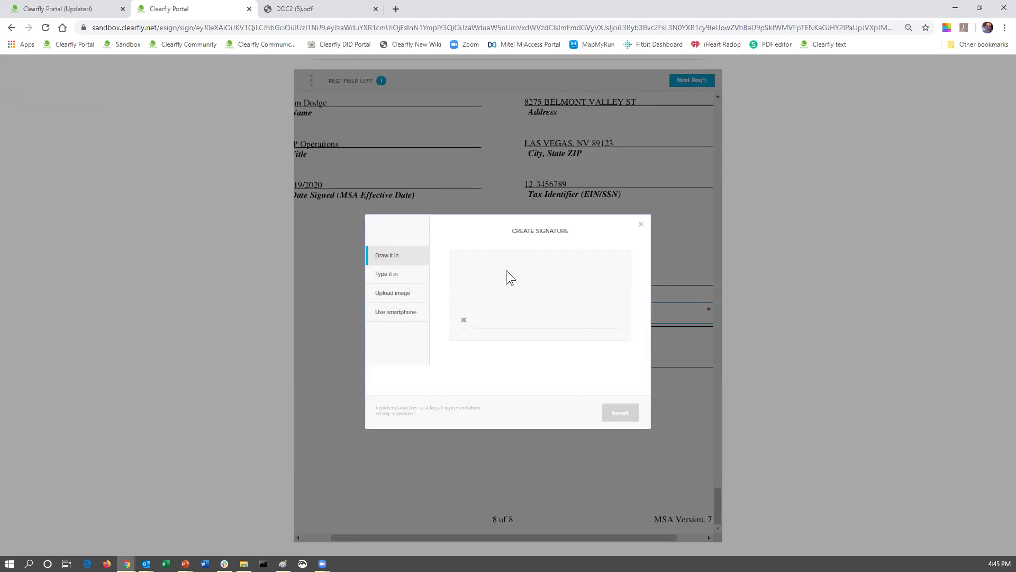
click(390, 277)
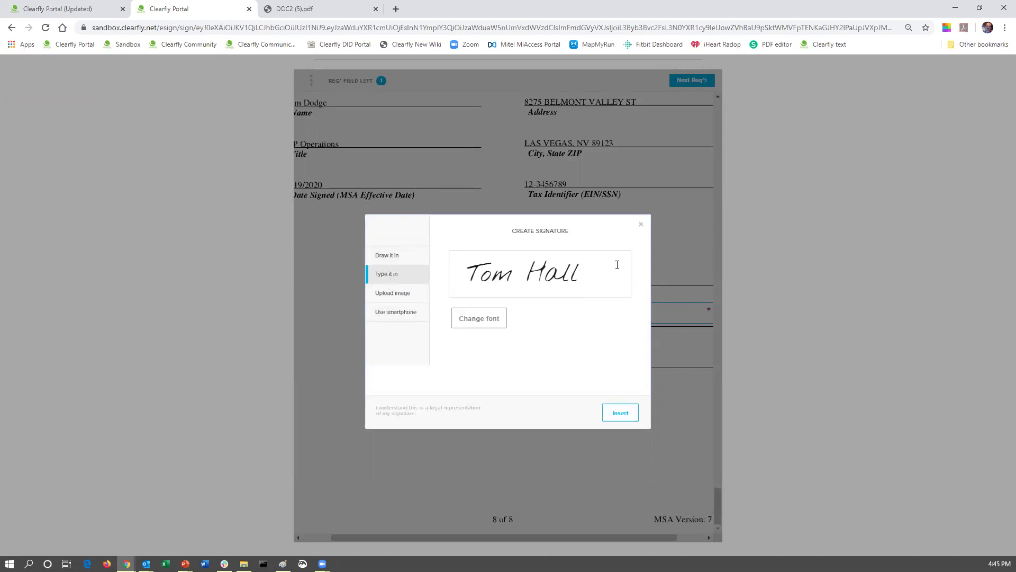
click(485, 327)
click(487, 328)
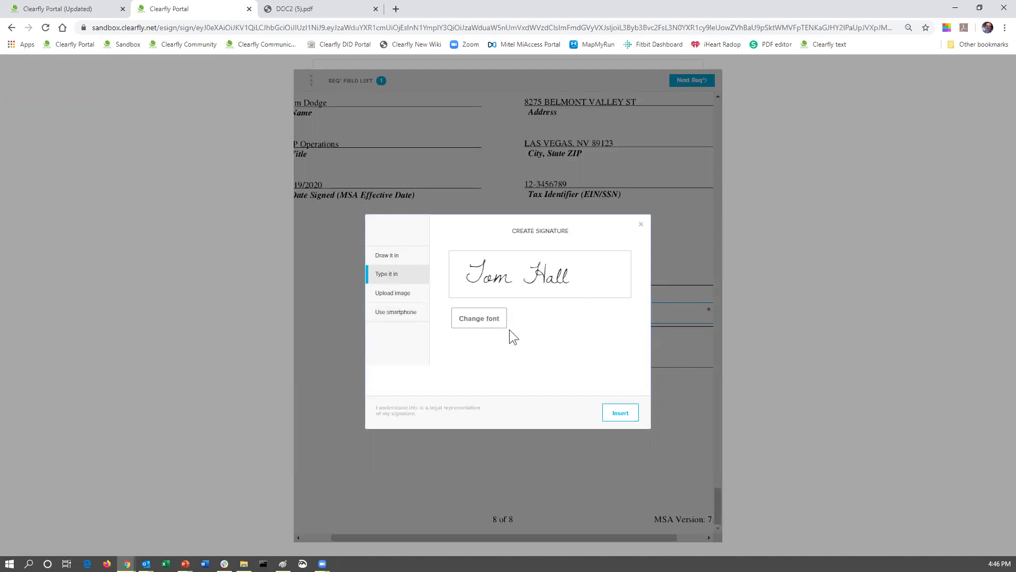
click(494, 328)
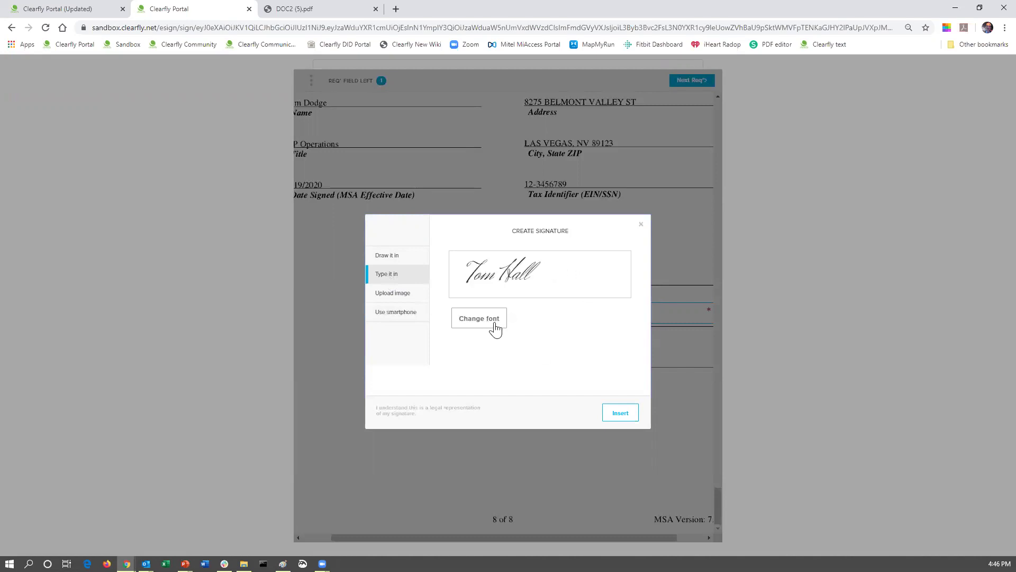
click(616, 420)
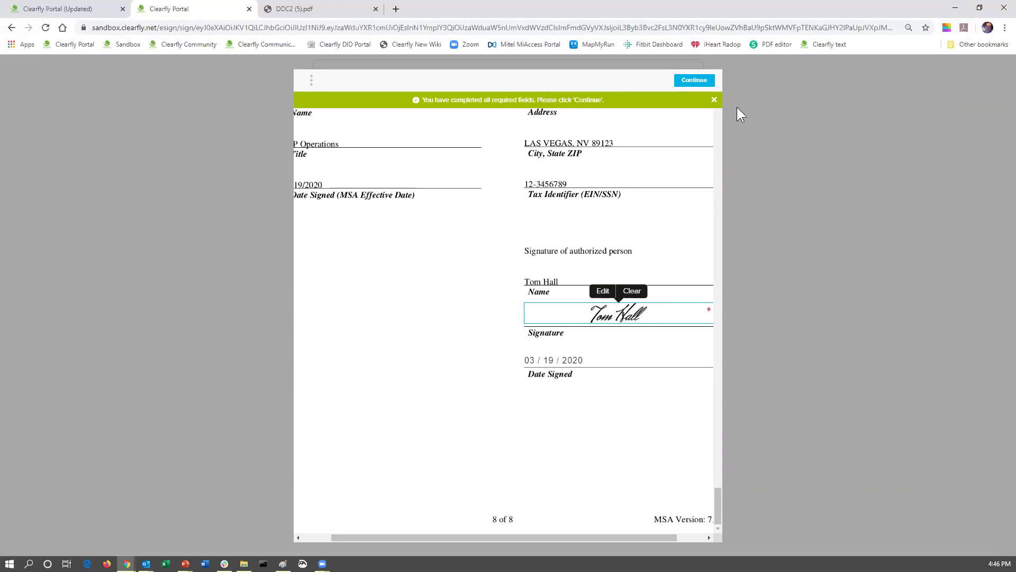
Step: Agree to be bound and submit the signature, bringing the proposal to 50%
click(694, 82)
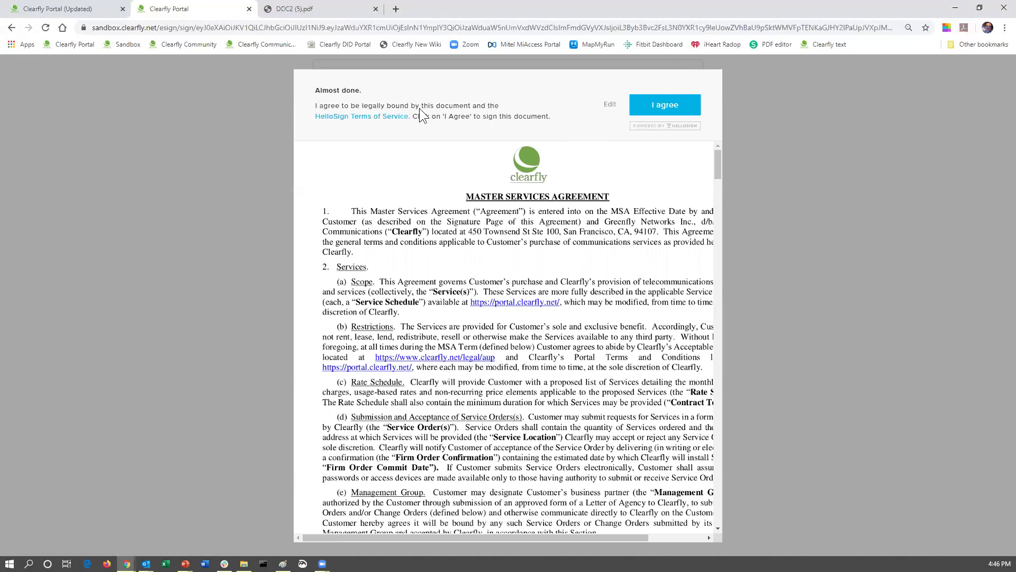
click(656, 107)
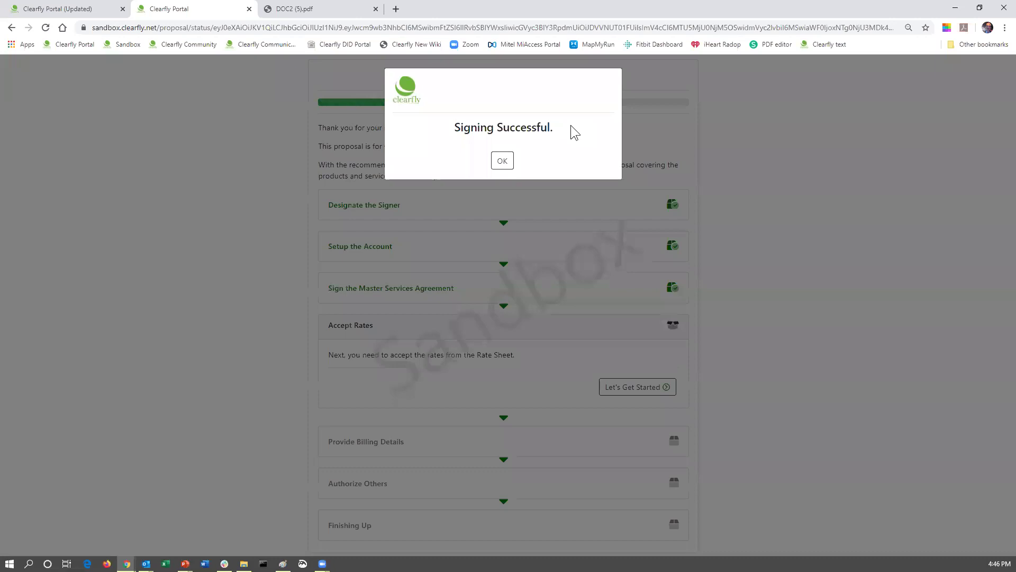
click(497, 162)
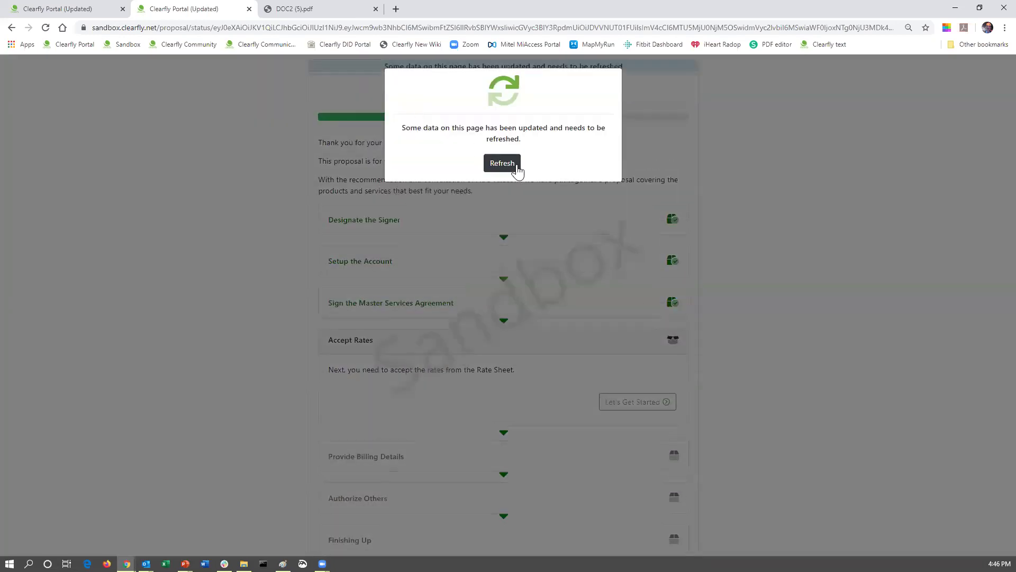
Step: Refresh the proposal and accept the listed rates on the Rate Acceptance page
click(514, 165)
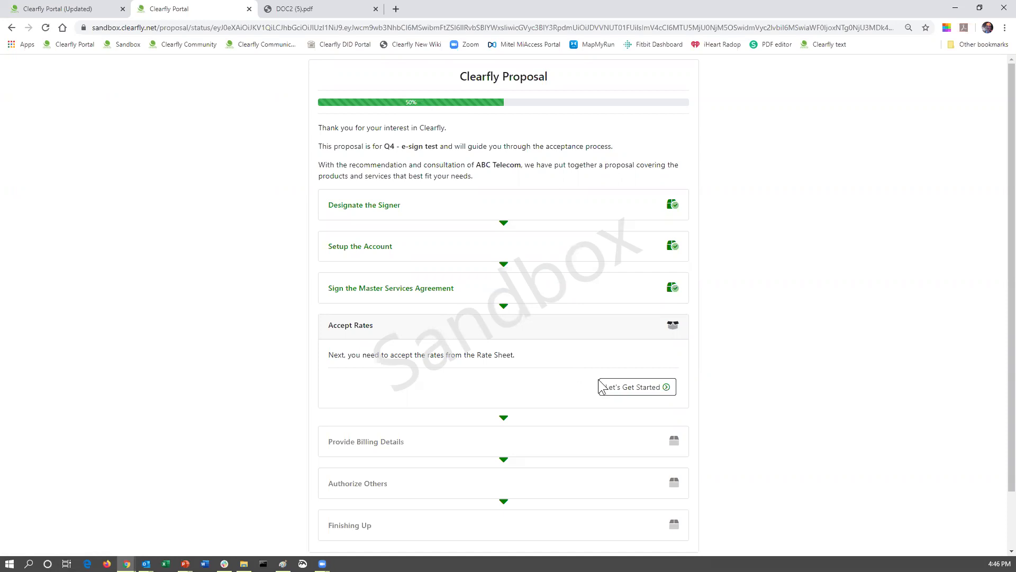
click(610, 392)
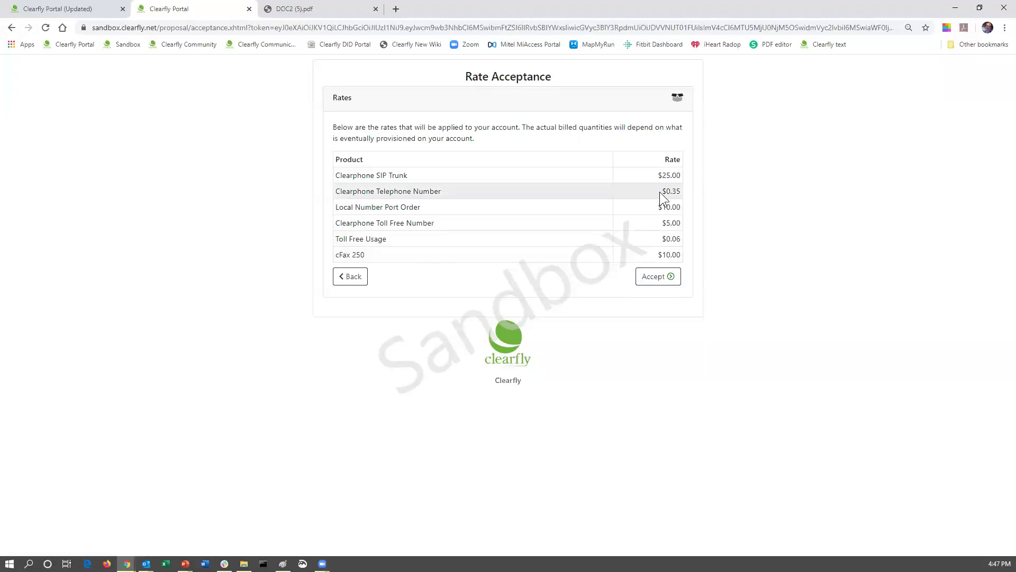
click(662, 277)
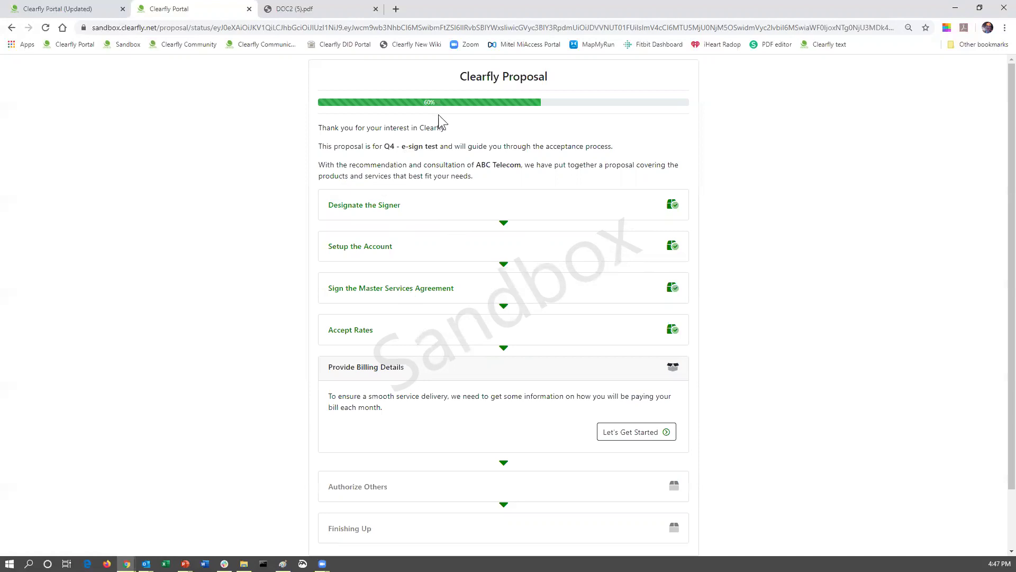
Step: Set yourself as the primary billing contact on the Billing Setup page
scroll(487, 300, down, 1)
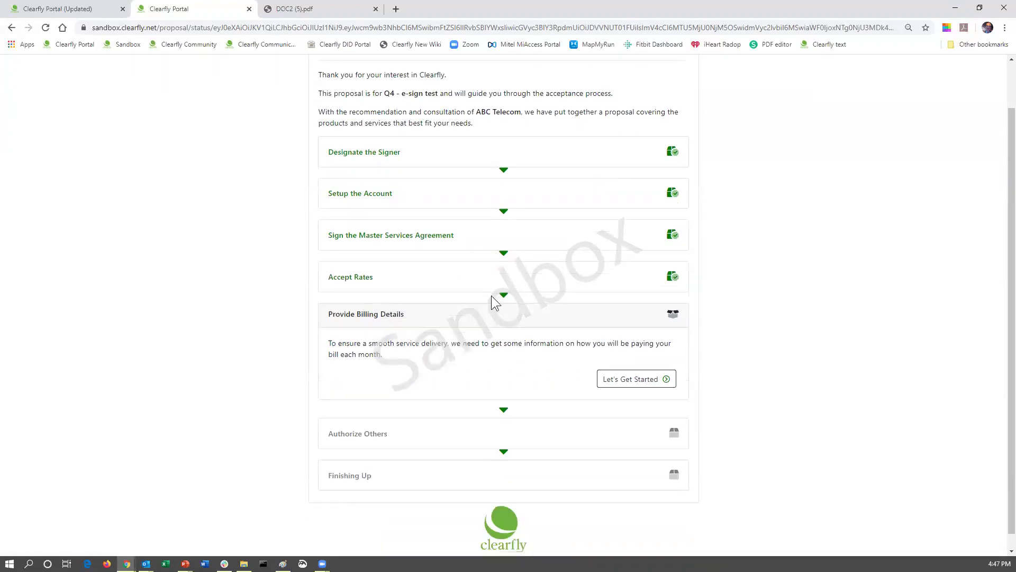
click(624, 381)
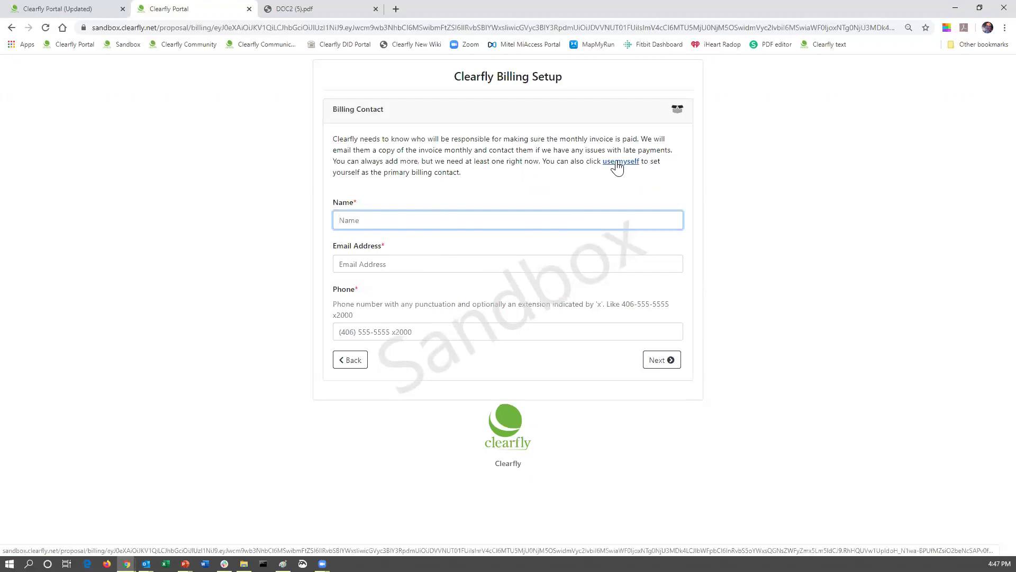
click(617, 162)
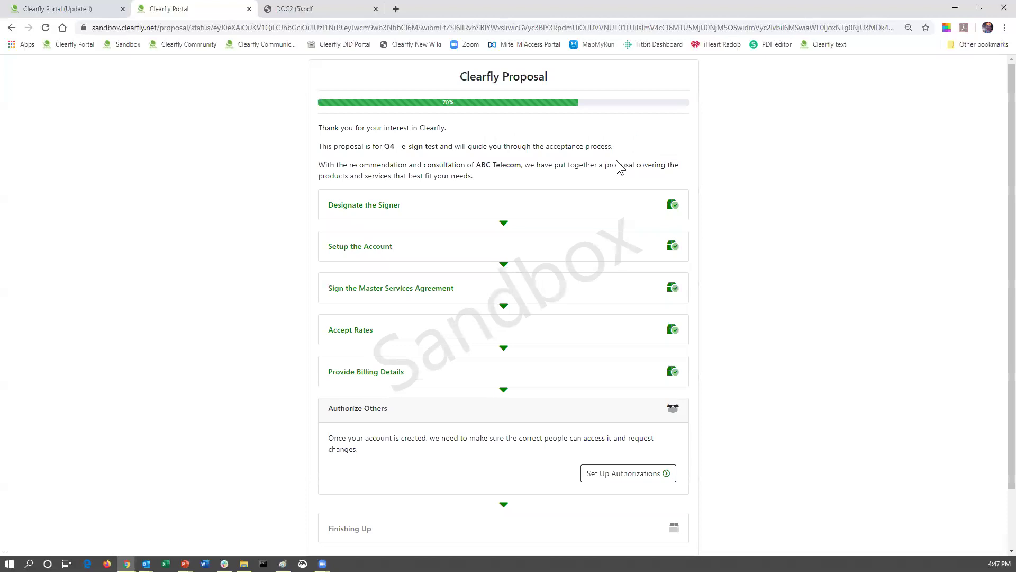
Step: Open Set Up Authorizations under Authorize Others to see the currently authorized user
scroll(503, 257, down, 2)
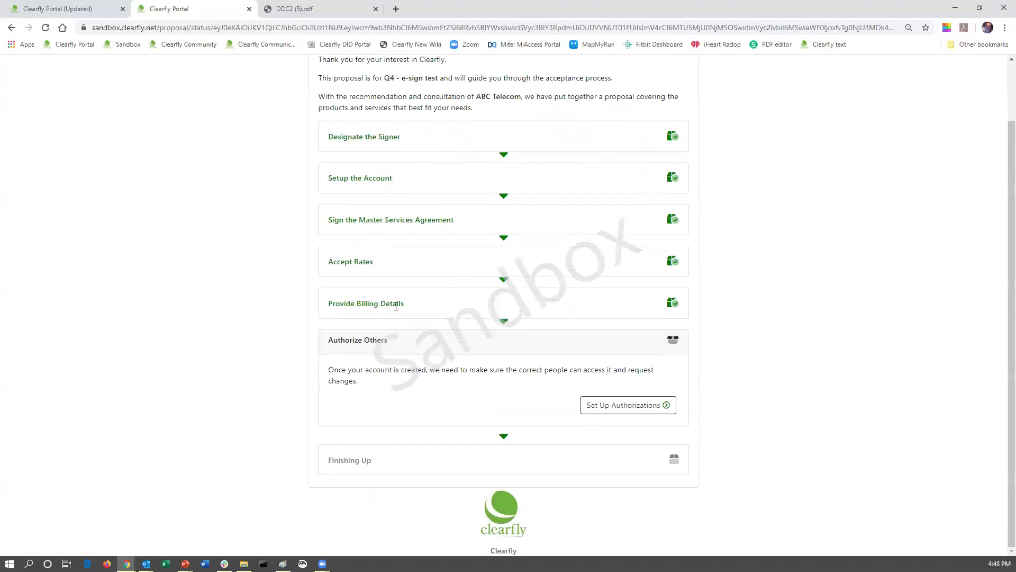
scroll(410, 293, up, 1)
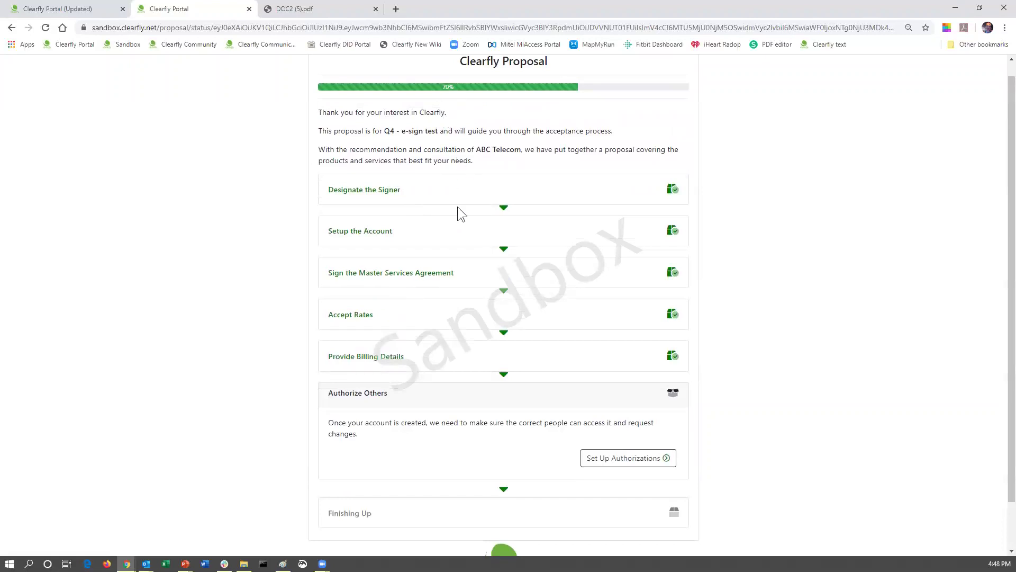
scroll(456, 356, up, 1)
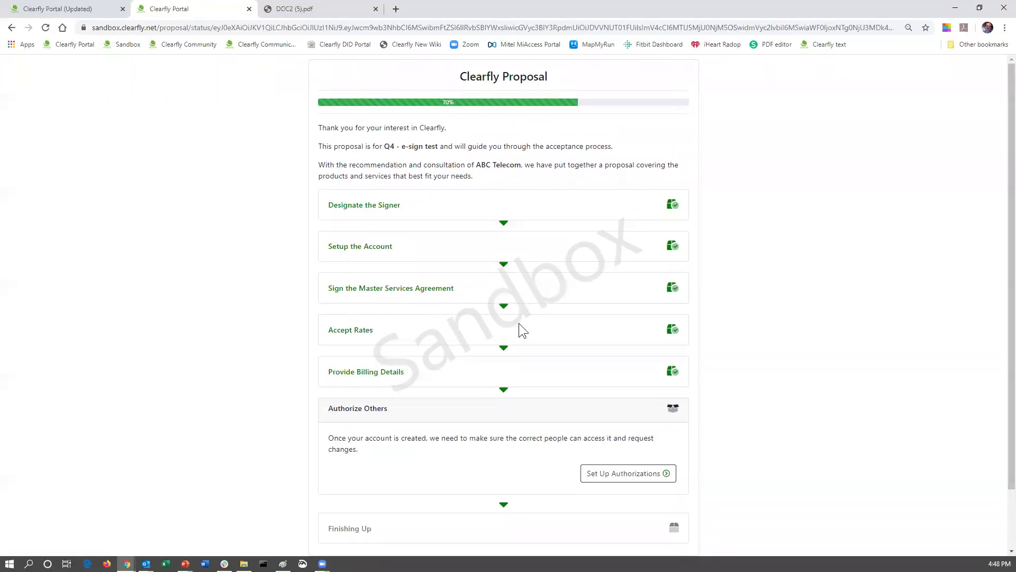
scroll(521, 331, down, 2)
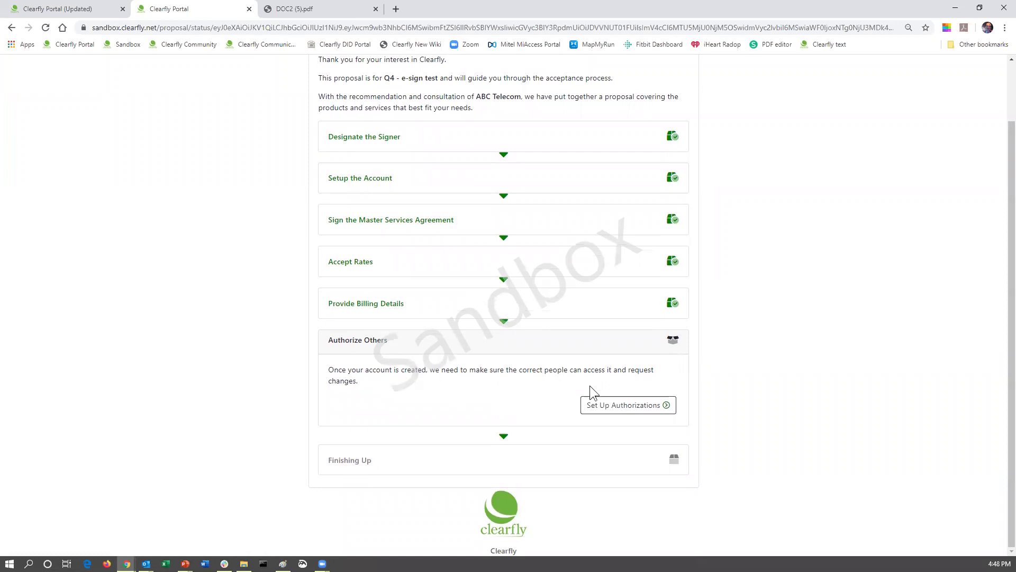
click(607, 405)
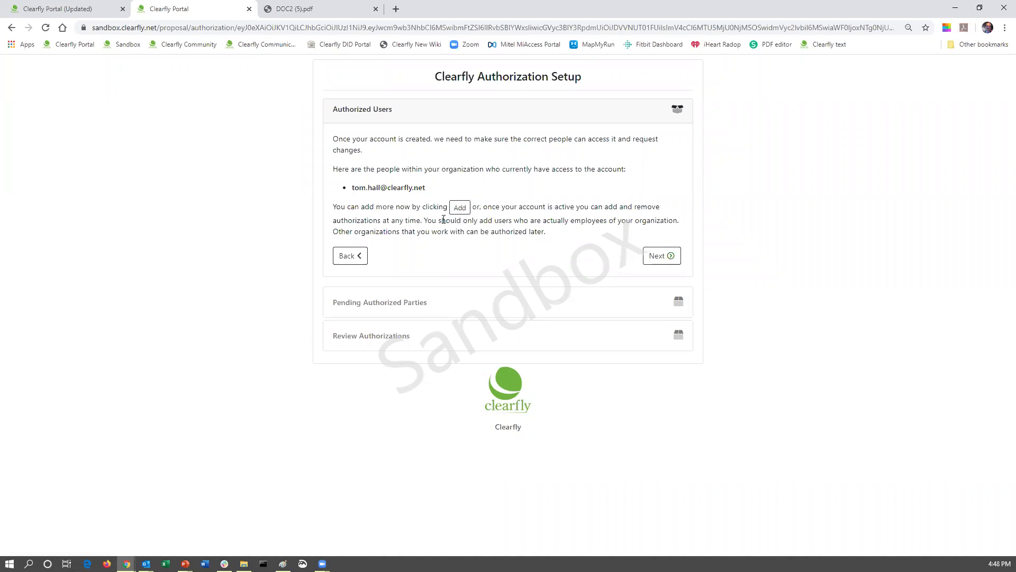
Step: Confirm the one authorized user and continue to Pending Authorized Parties
click(656, 259)
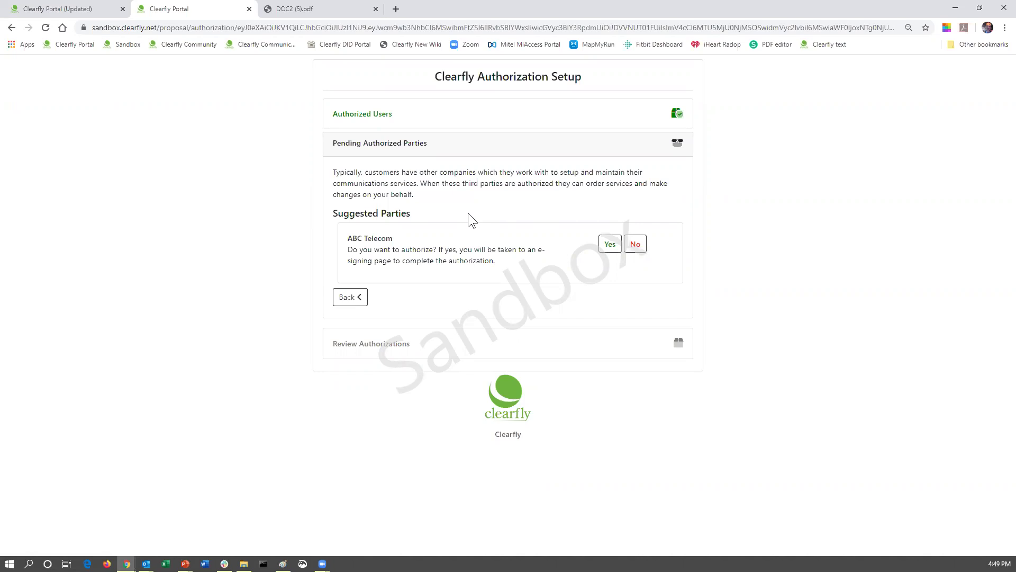
Step: Authorize ABC Telecom, confirm identity, and open its Letter of Agency for signing
click(607, 243)
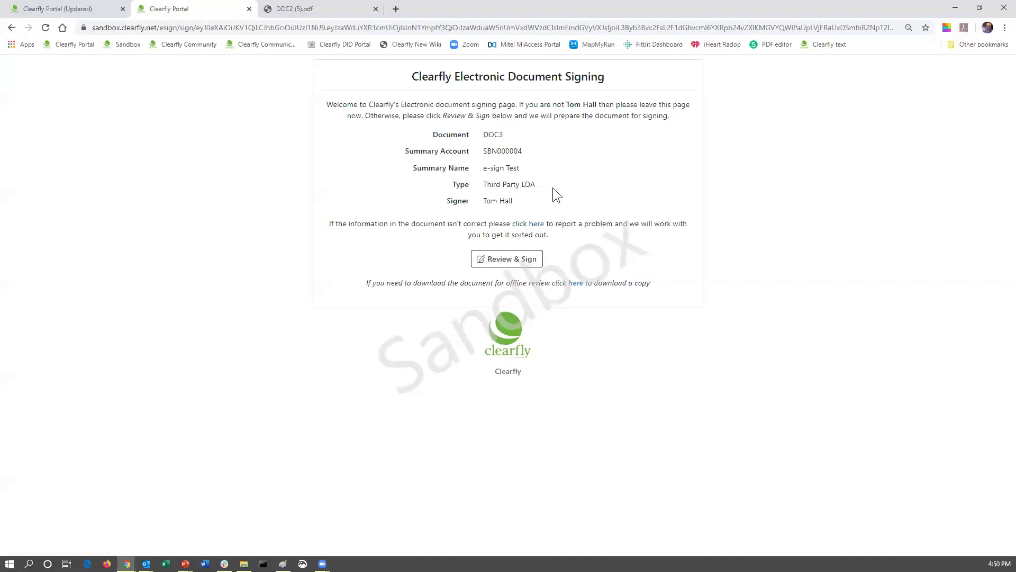
click(504, 255)
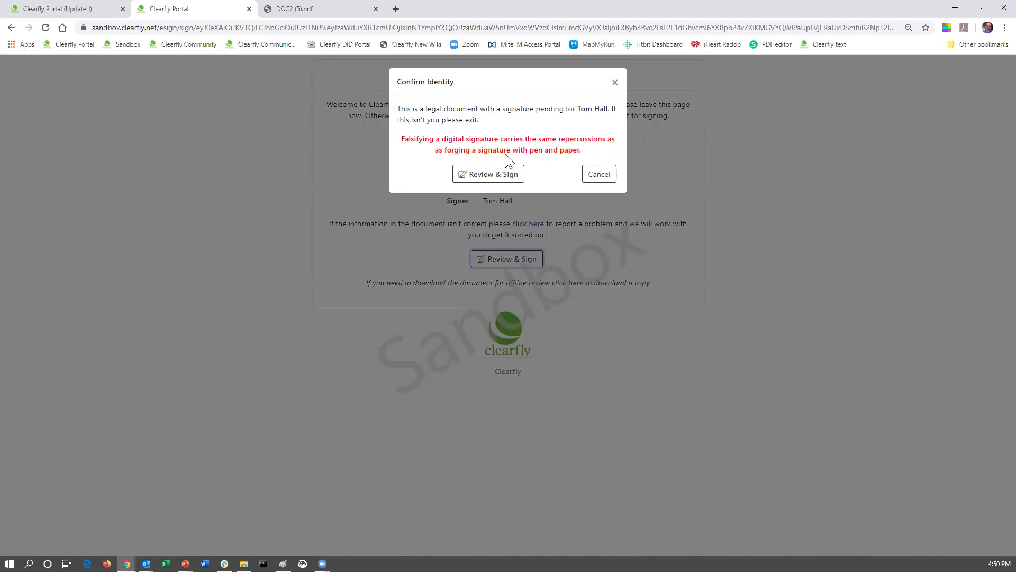
click(476, 177)
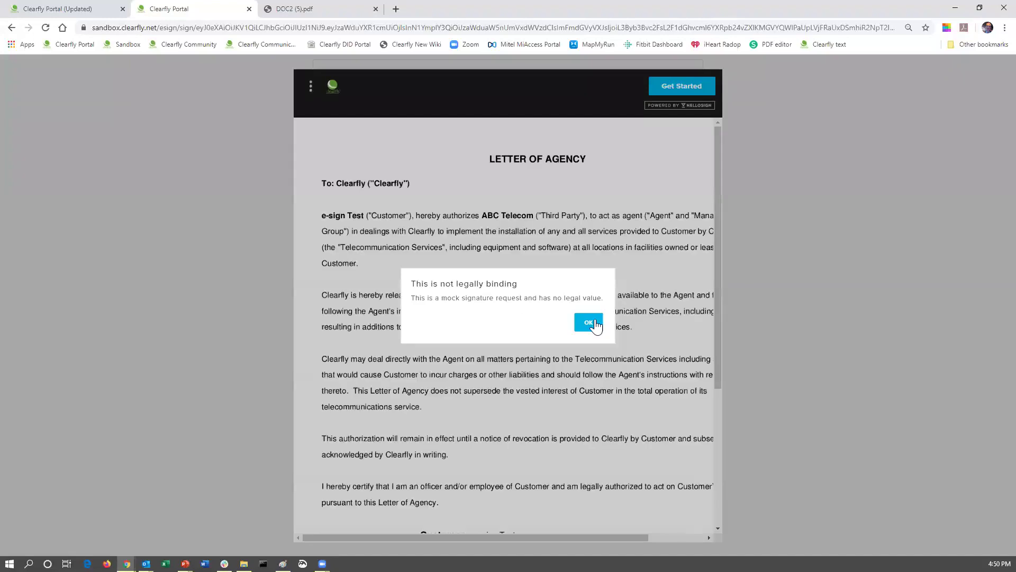
click(589, 323)
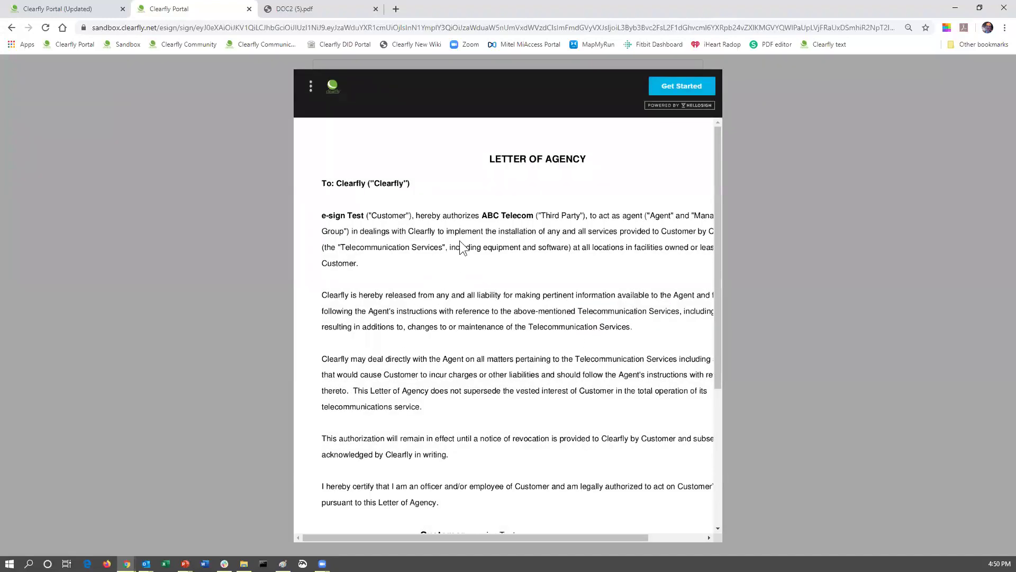
scroll(461, 240, down, 1)
scroll(463, 241, up, 1)
scroll(462, 239, down, 4)
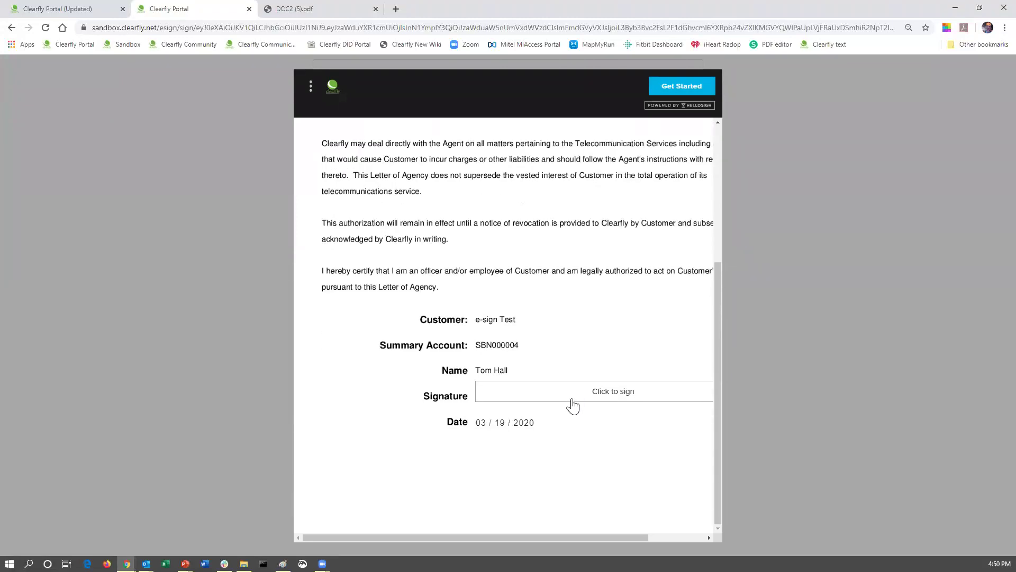
Step: Insert a typed cursive signature into the letter and agree to sign it
click(565, 398)
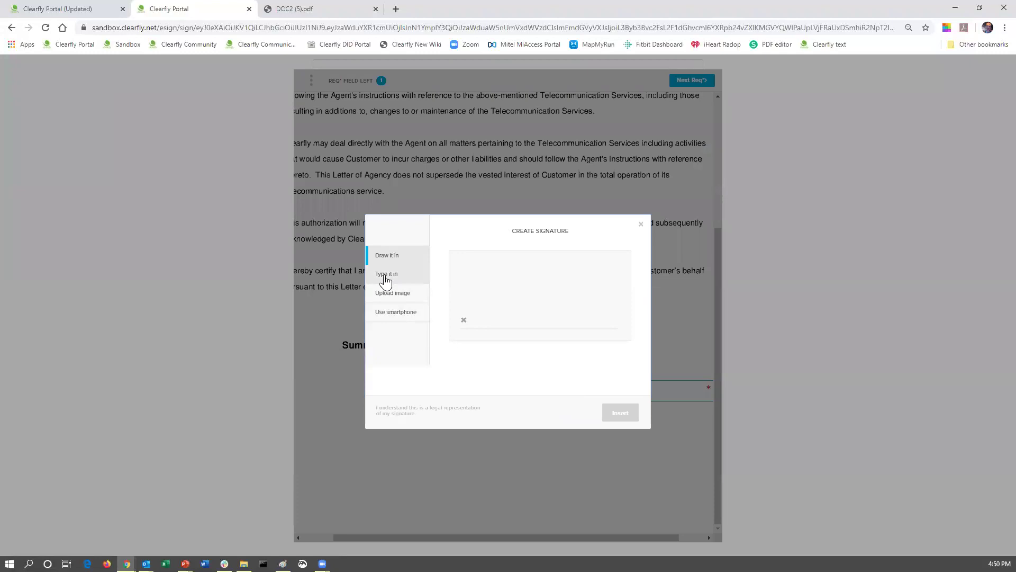
click(385, 281)
click(487, 327)
click(490, 328)
click(491, 327)
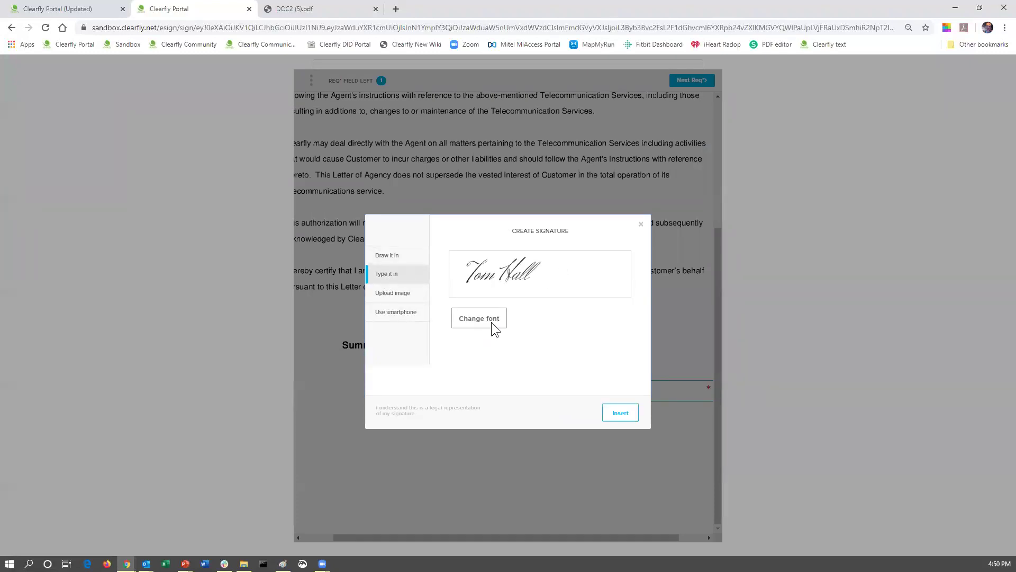
click(614, 419)
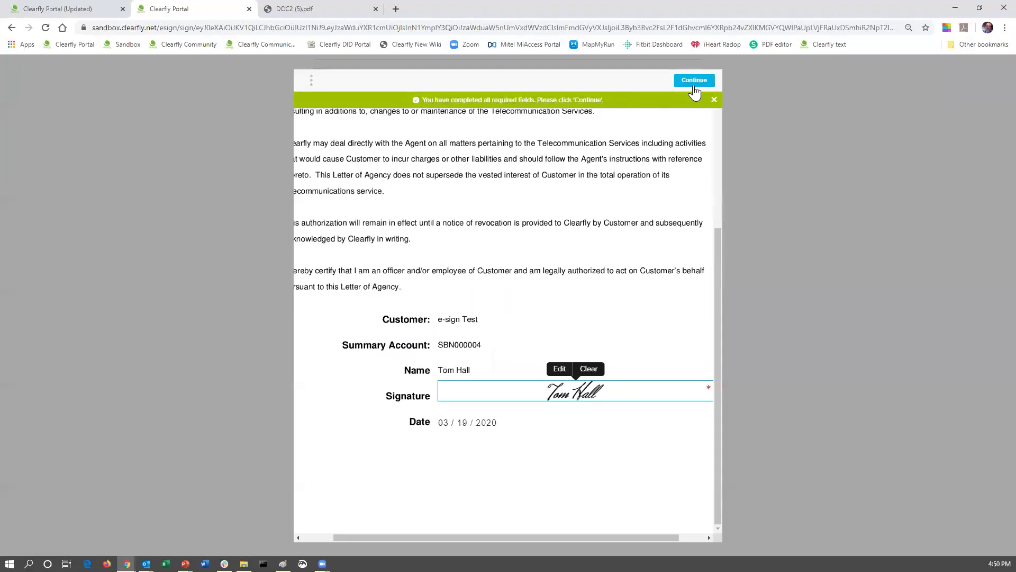
click(694, 82)
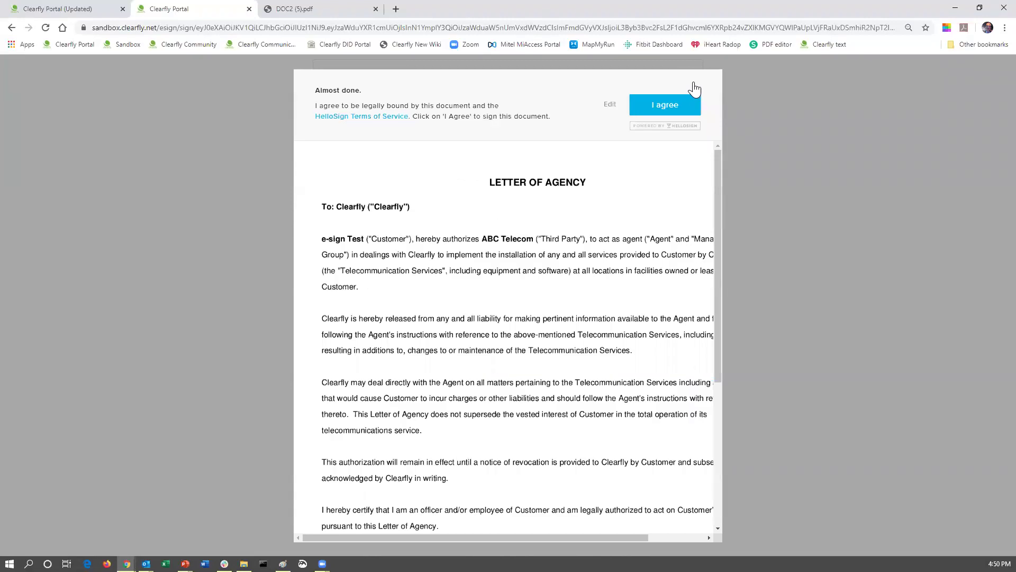
click(663, 110)
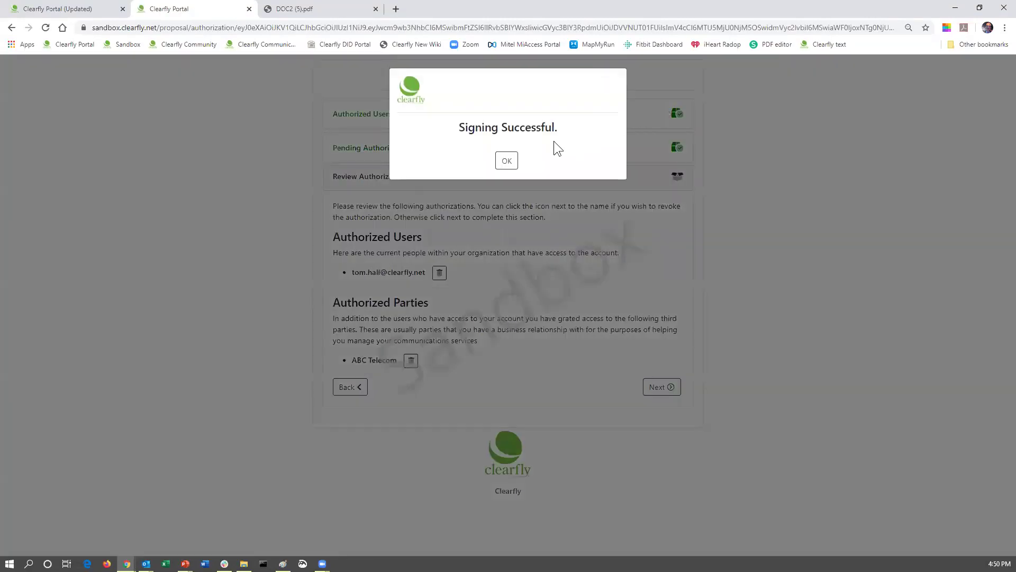
Step: Dismiss the signing confirmation and complete Finishing Up so the proposal reaches 100%
click(505, 160)
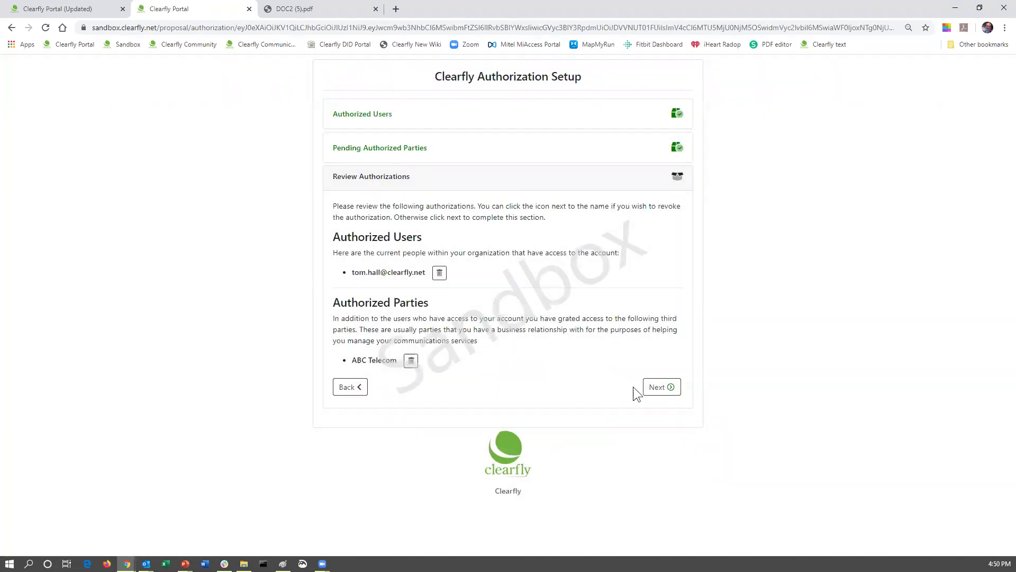
click(656, 387)
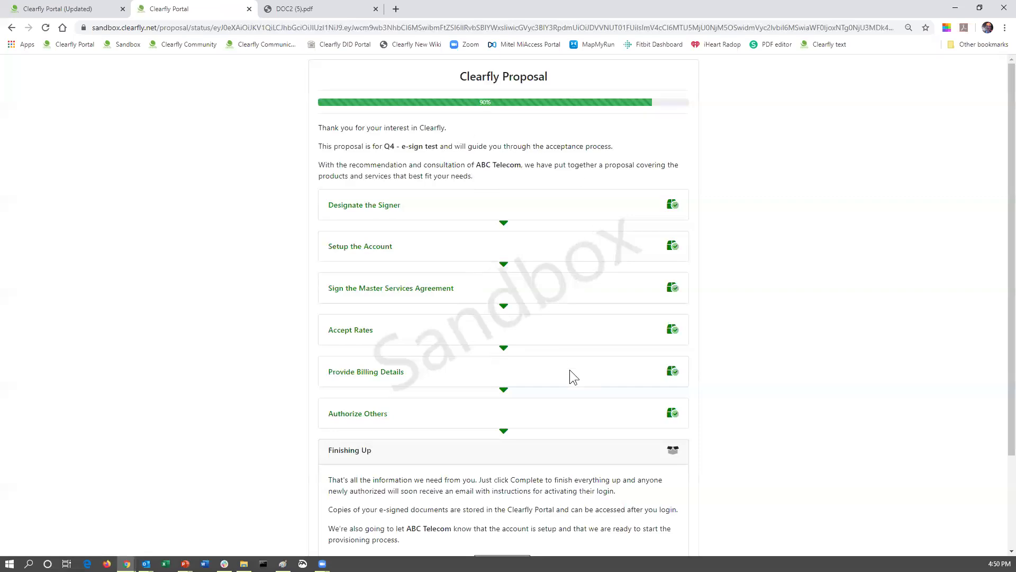
scroll(555, 303, down, 2)
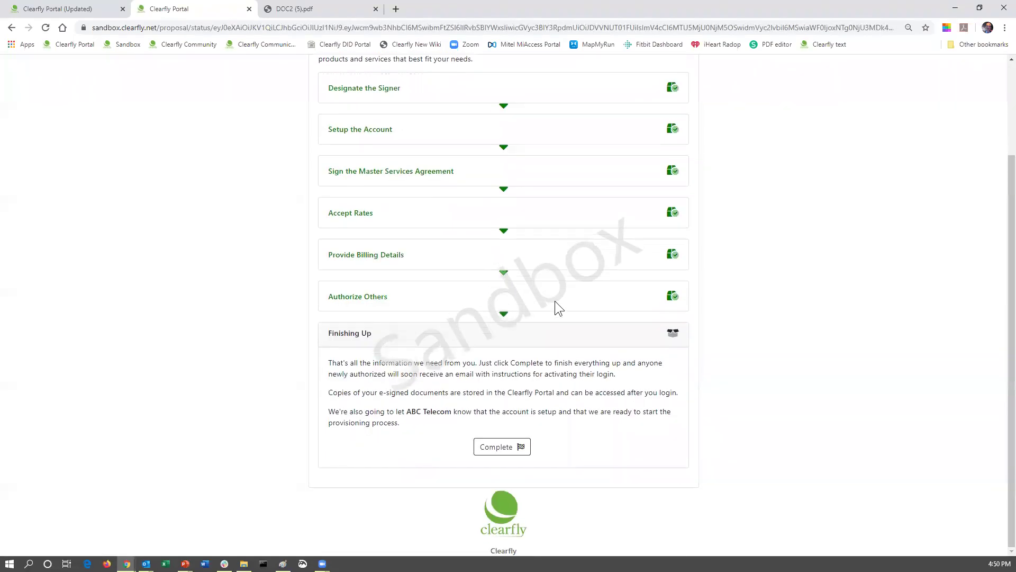
click(495, 449)
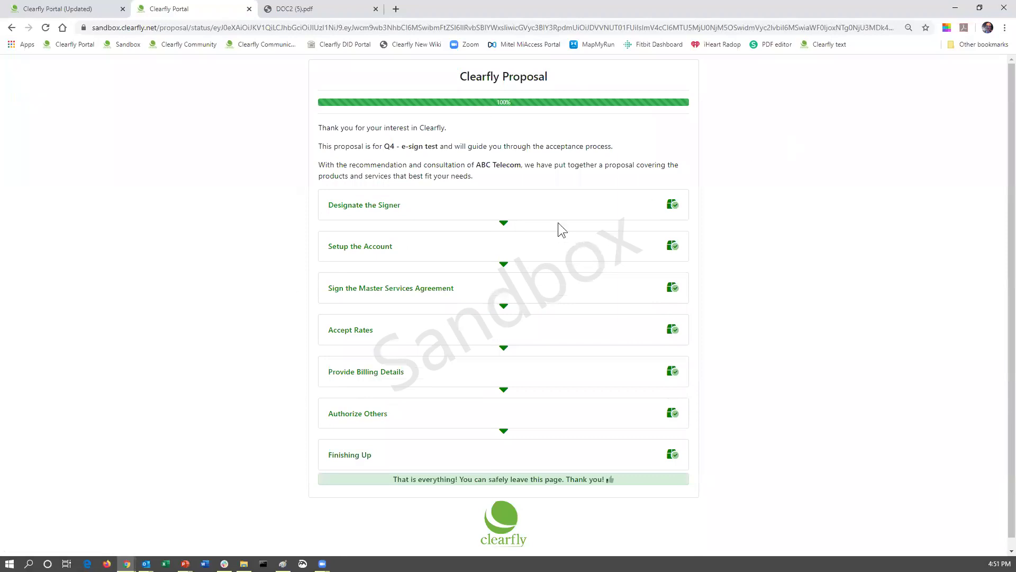
click(72, 11)
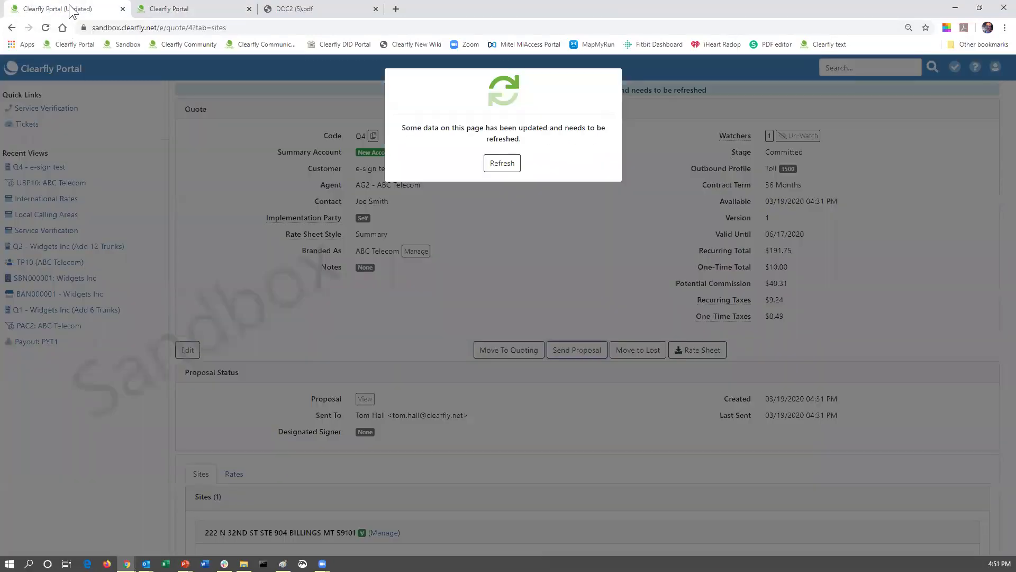
Step: Refresh the Q4 quote to show Won, then open the agent's Proposals list under Sales
click(503, 164)
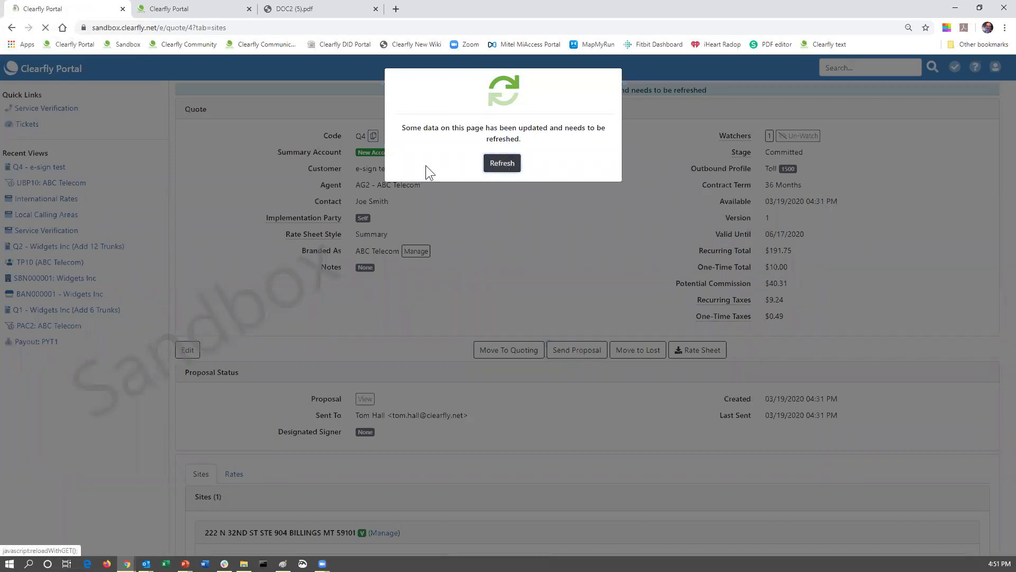
click(29, 74)
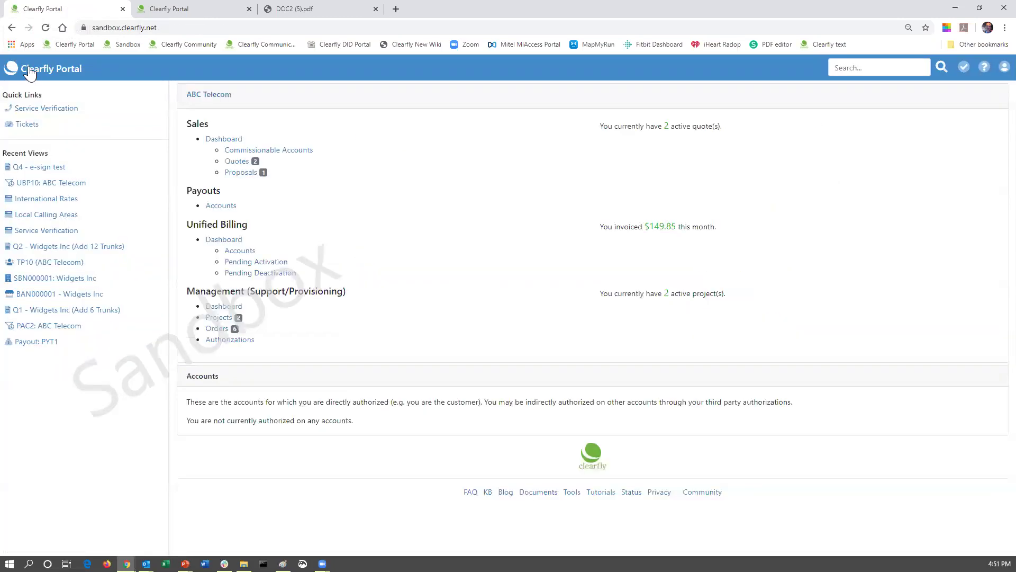
click(240, 175)
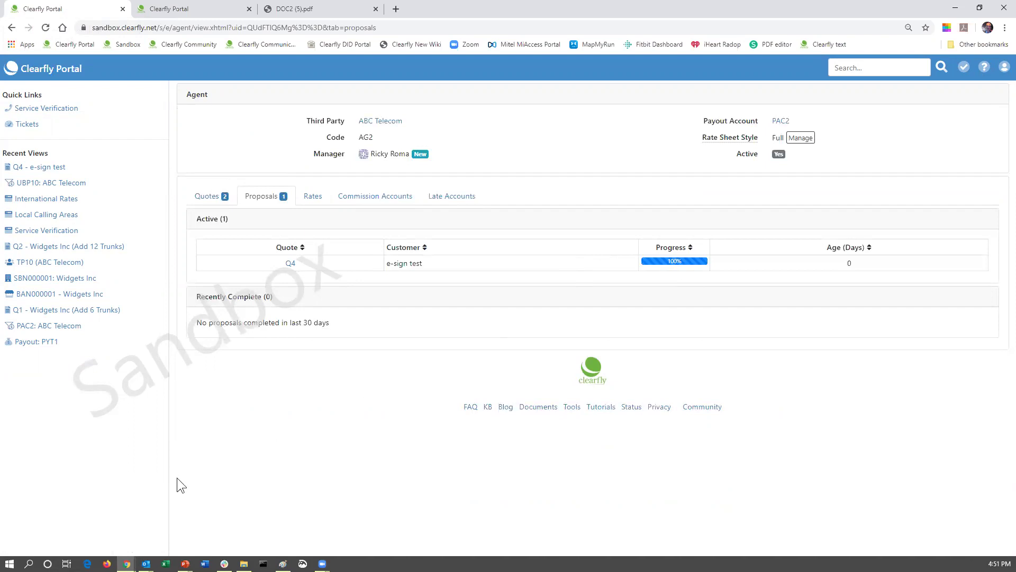
mouse_move(146, 563)
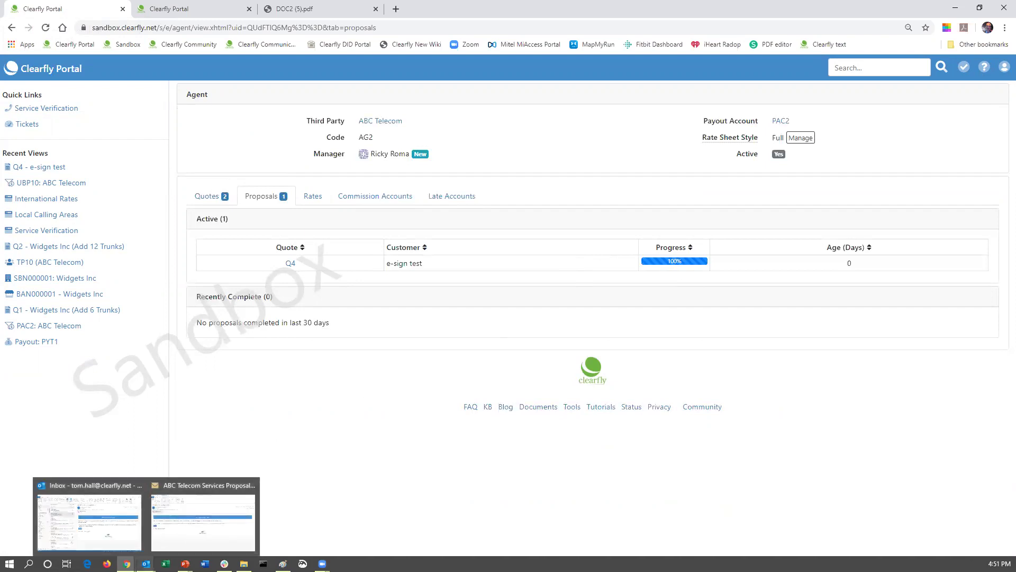
click(105, 480)
Step: Open and read the 'Introduction to Clearfly Billing' email's online payment instructions, then minimize the inbox
double_click(226, 156)
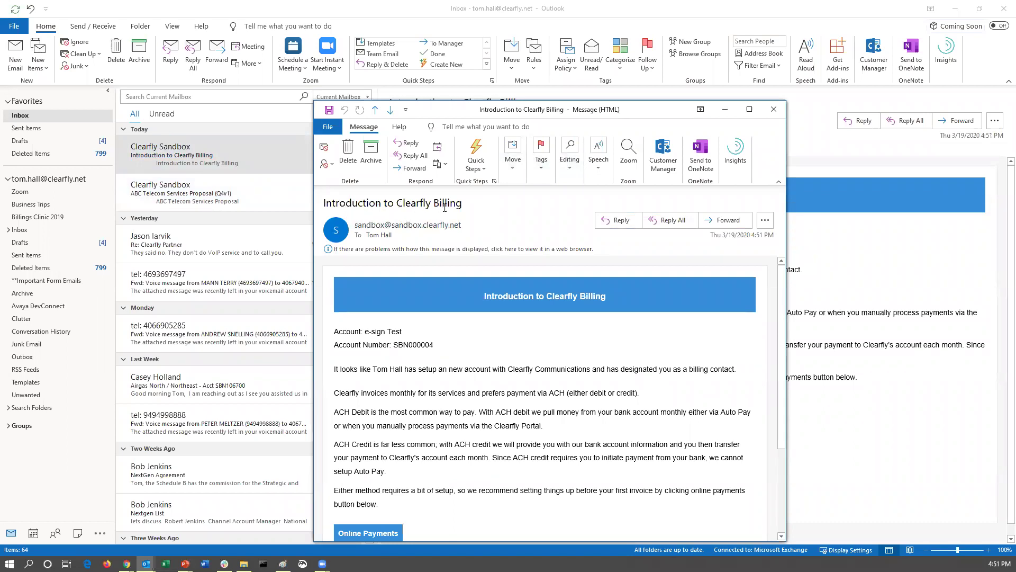
scroll(541, 343, down, 2)
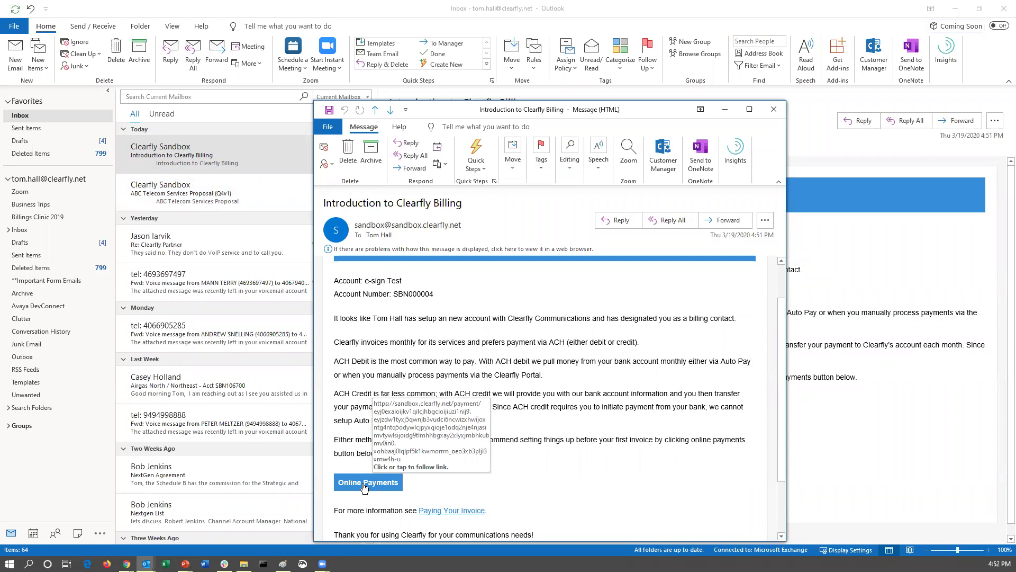
click(954, 9)
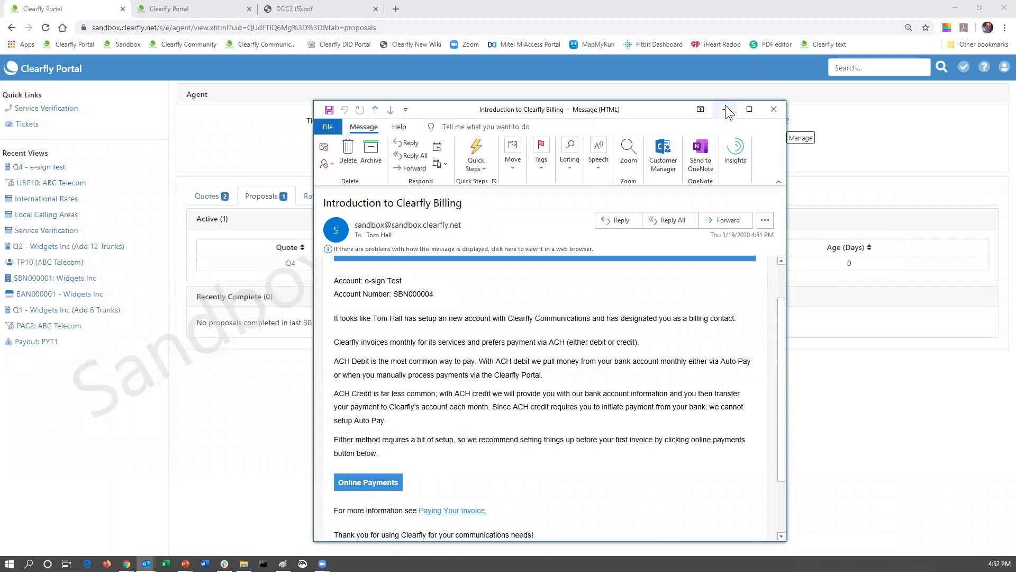
Step: Minimize the email and open the Q4 quote to check its History shows Won
click(725, 109)
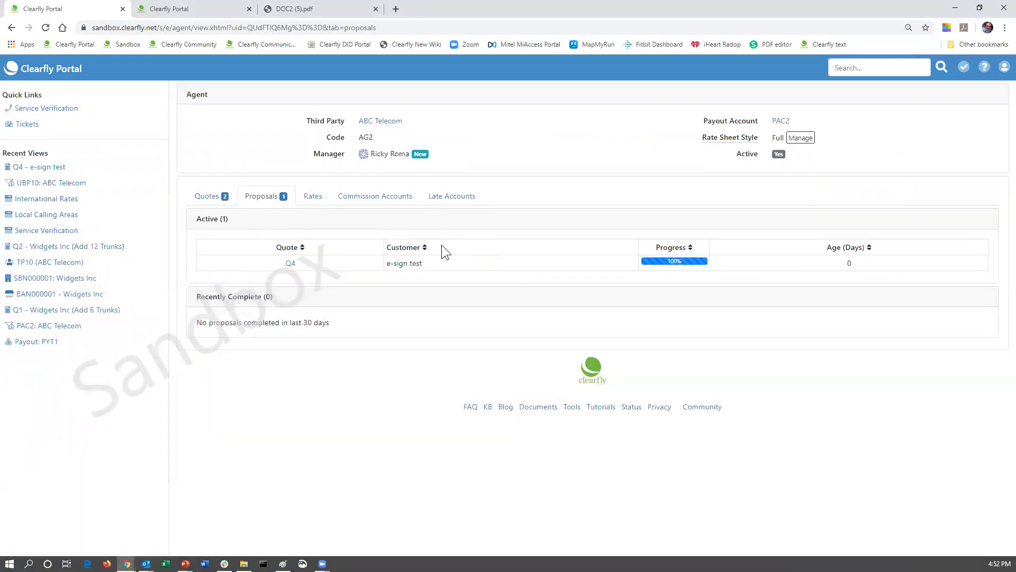
click(290, 264)
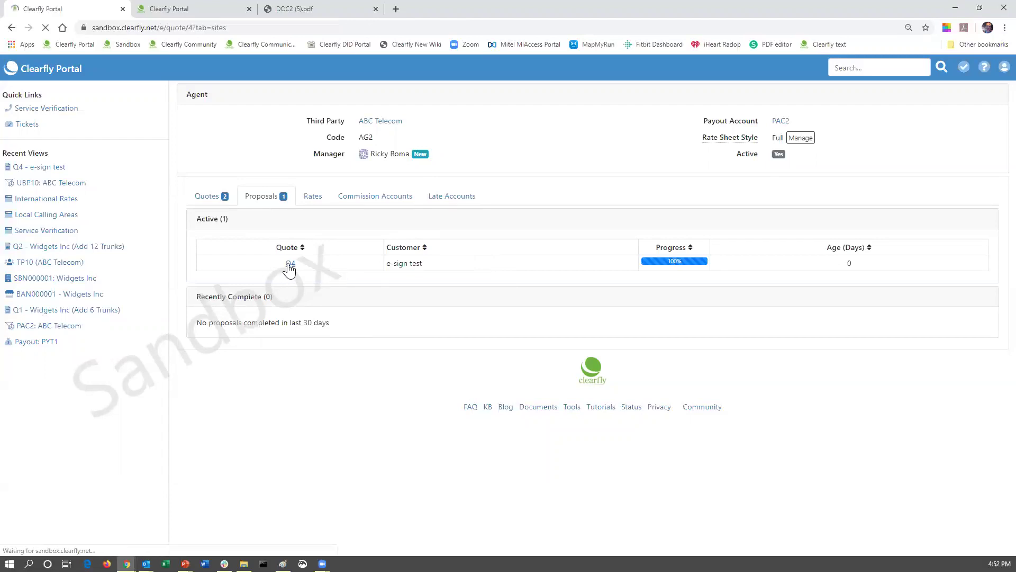
scroll(517, 274, down, 4)
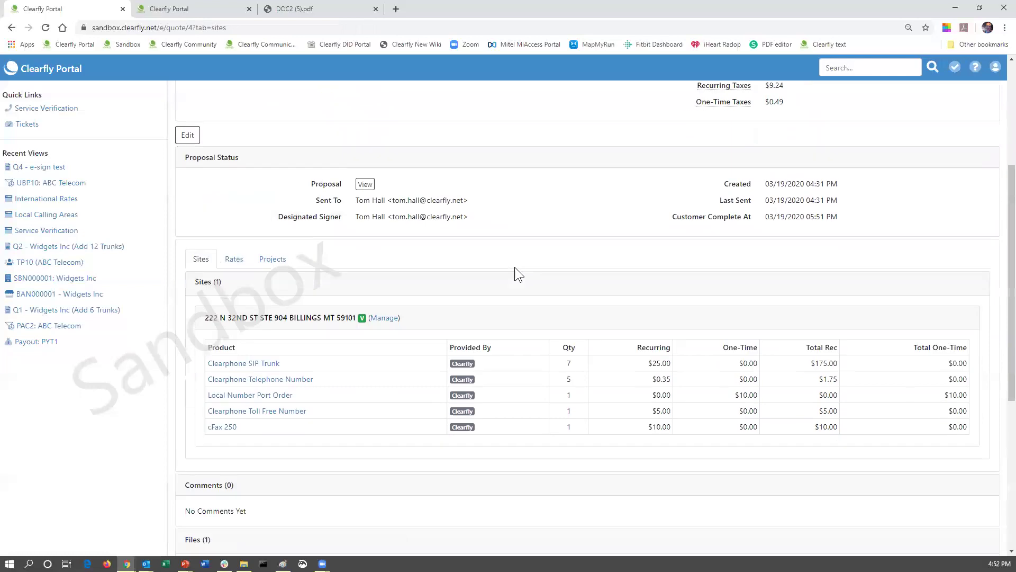
scroll(515, 267, down, 5)
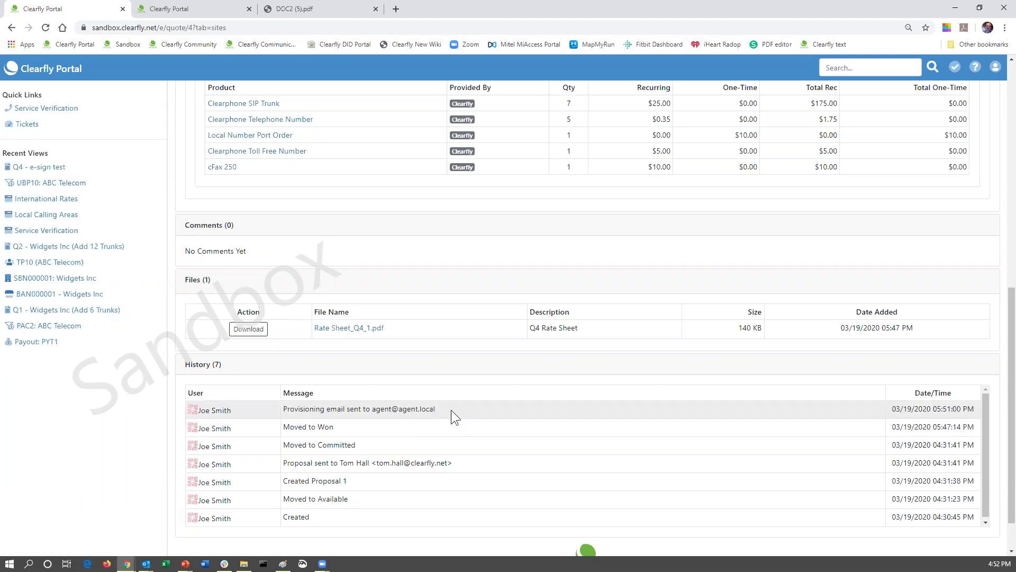
scroll(457, 410, up, 7)
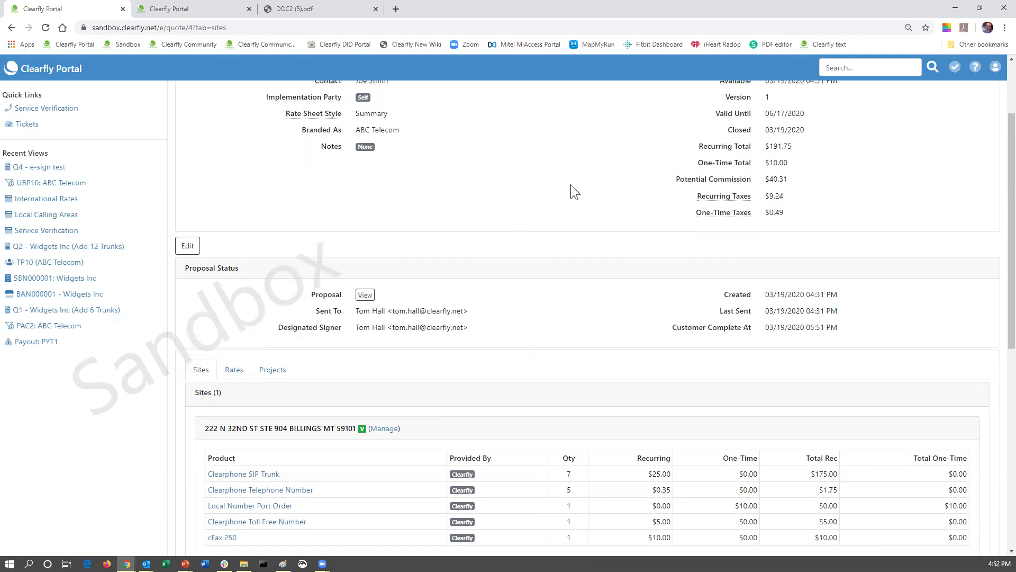
scroll(520, 219, up, 2)
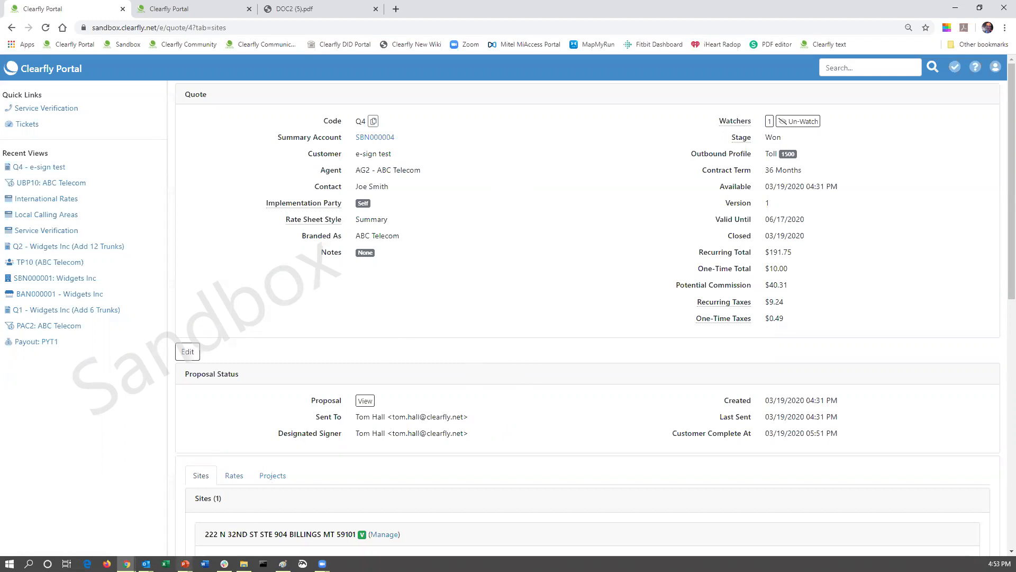
Step: Bring up the training slide show at slide 9, Clearfly Contact
mouse_move(184, 563)
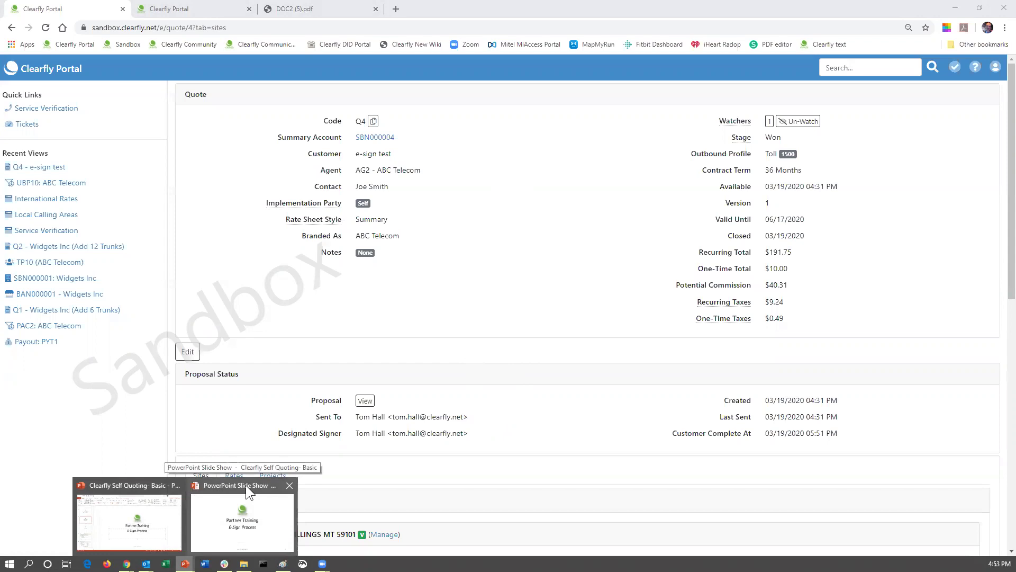
click(246, 486)
key(End)
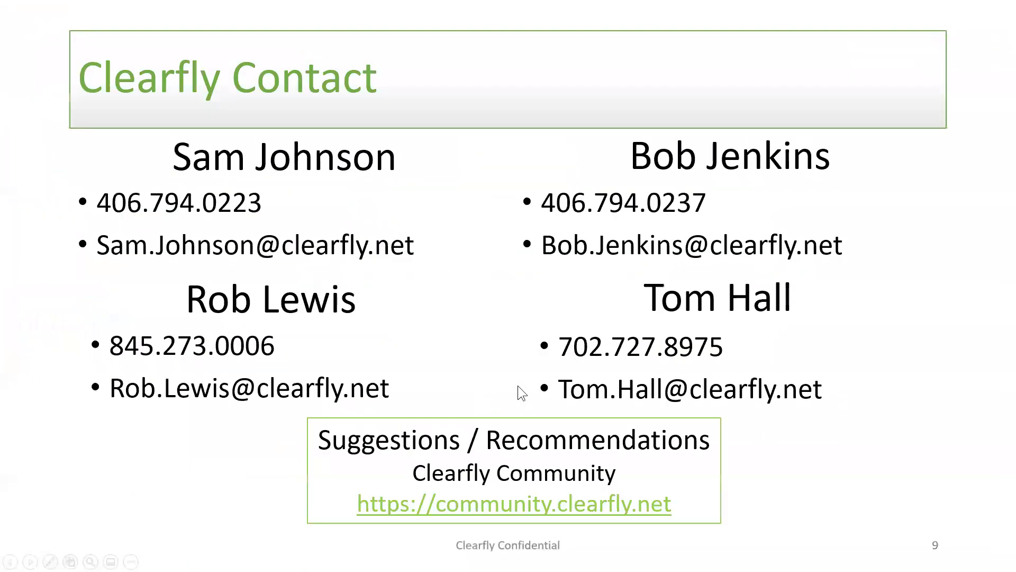